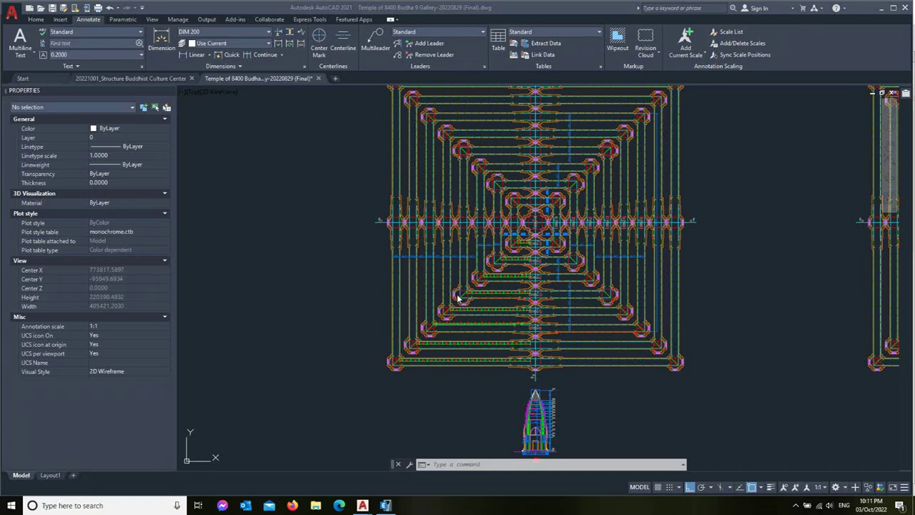
Step: Zoom around the temple plan, then bring up the 20221001_Structure Buddhist Culture Center drawing
click(728, 235)
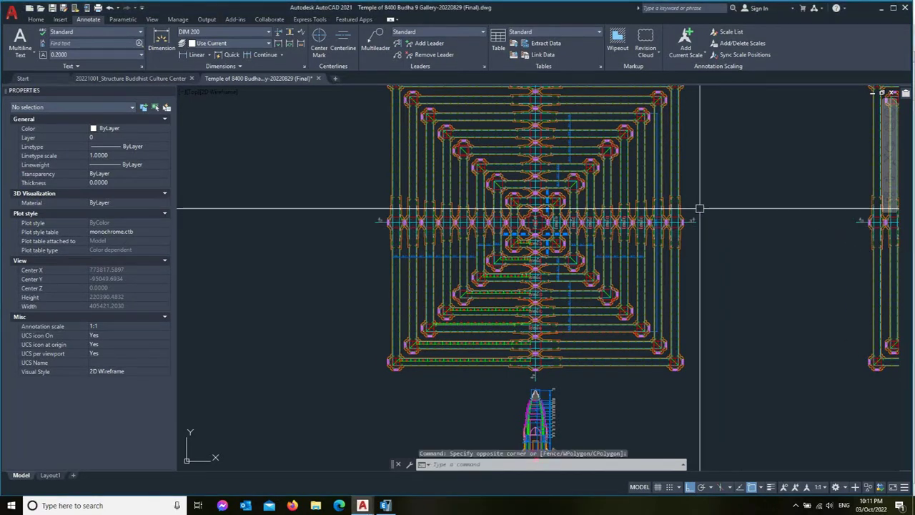
scroll(703, 199, up, 2)
scroll(603, 235, up, 2)
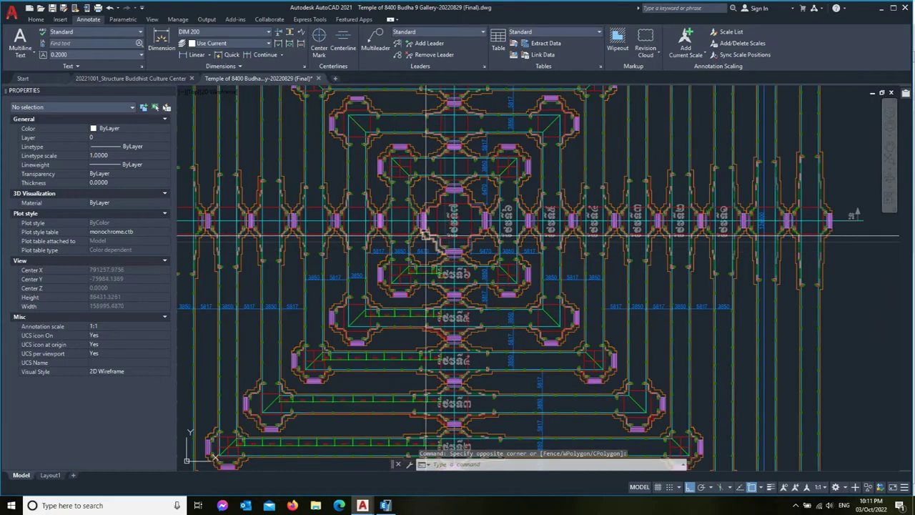
scroll(603, 235, down, 3)
scroll(429, 301, down, 2)
scroll(419, 293, down, 2)
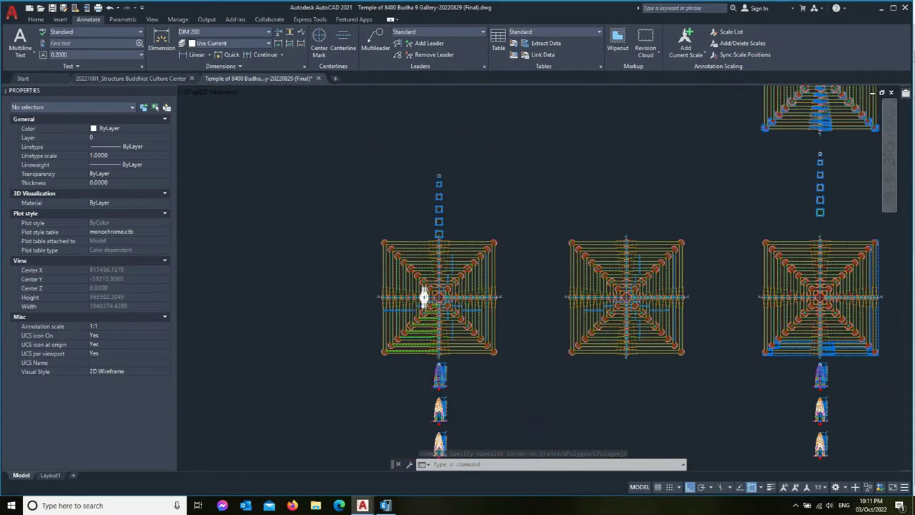
scroll(437, 290, down, 2)
scroll(450, 251, up, 2)
scroll(450, 251, up, 2)
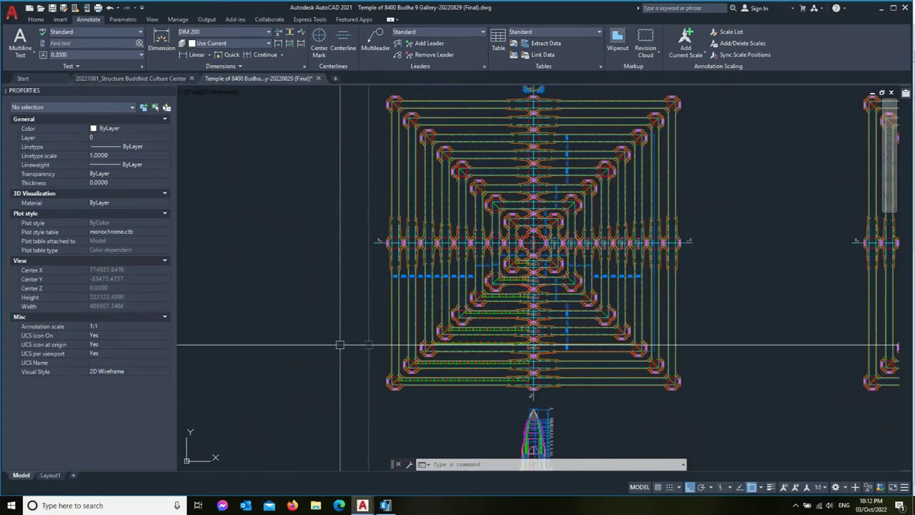
scroll(533, 333, up, 1)
scroll(533, 333, down, 3)
scroll(458, 300, up, 3)
scroll(466, 306, down, 1)
scroll(462, 306, down, 1)
scroll(444, 315, up, 2)
scroll(408, 333, up, 1)
scroll(377, 341, up, 1)
scroll(377, 341, down, 1)
scroll(296, 374, down, 1)
scroll(307, 379, down, 1)
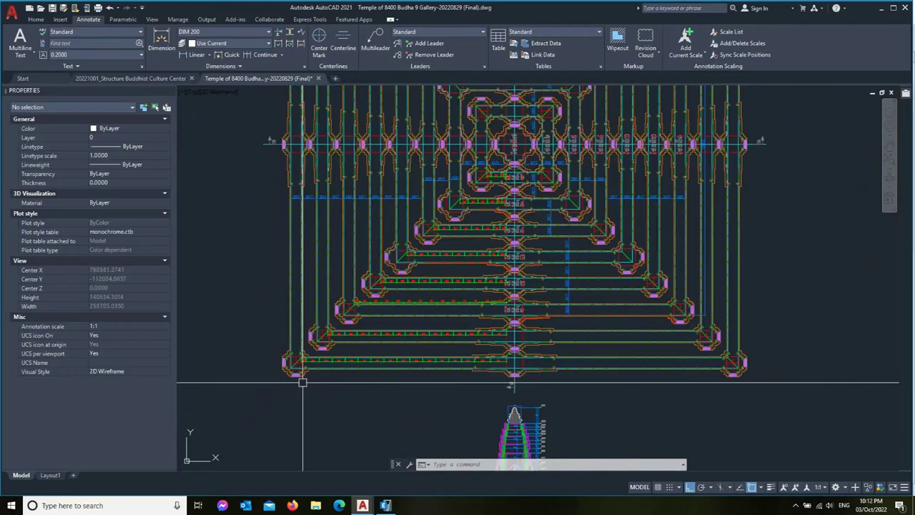
scroll(348, 377, down, 1)
scroll(348, 377, up, 1)
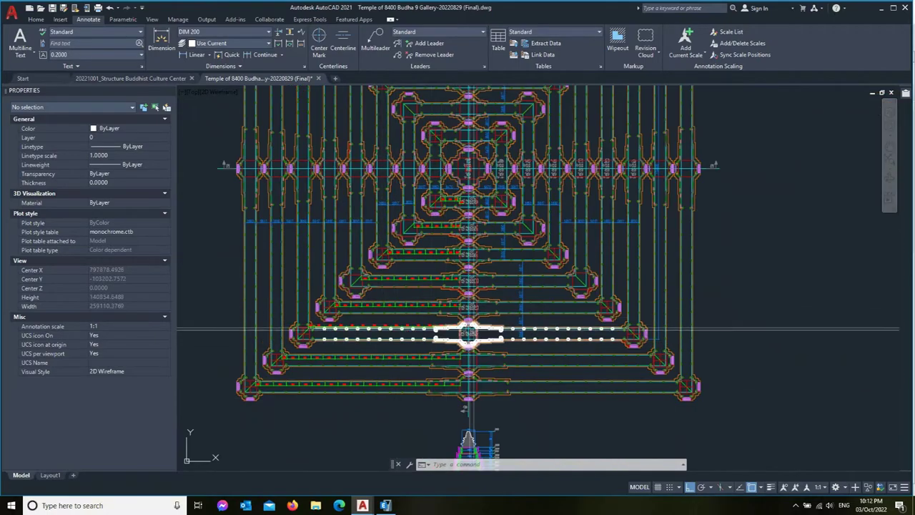
scroll(272, 387, up, 1)
scroll(458, 358, up, 1)
scroll(327, 374, up, 2)
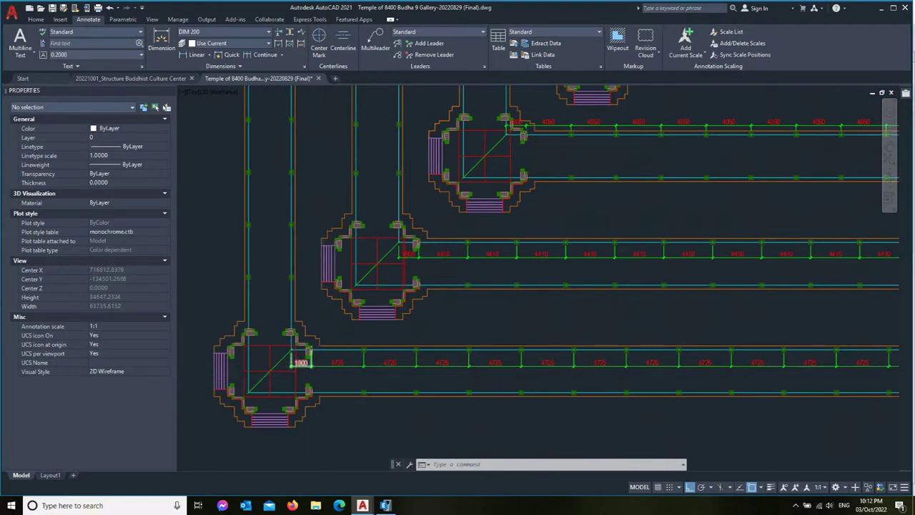
scroll(296, 357, down, 4)
scroll(468, 376, down, 2)
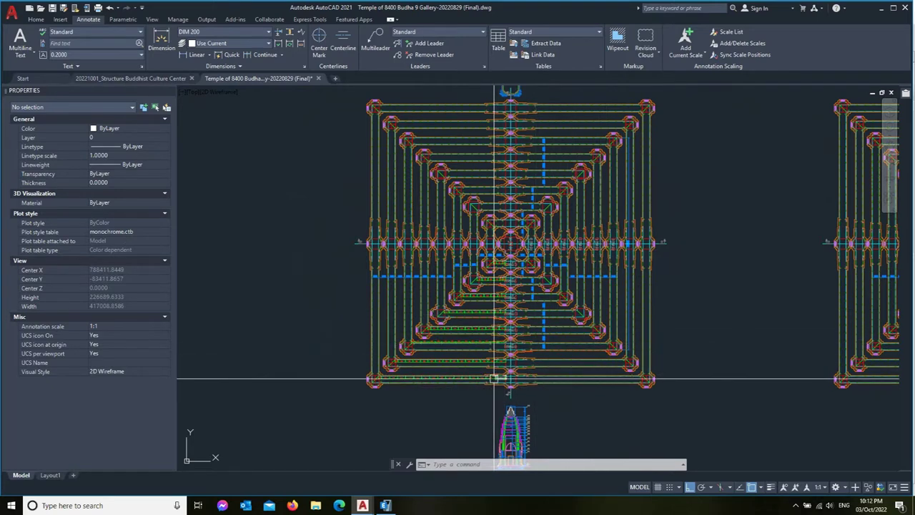
scroll(494, 379, up, 5)
scroll(549, 401, down, 3)
scroll(422, 368, up, 3)
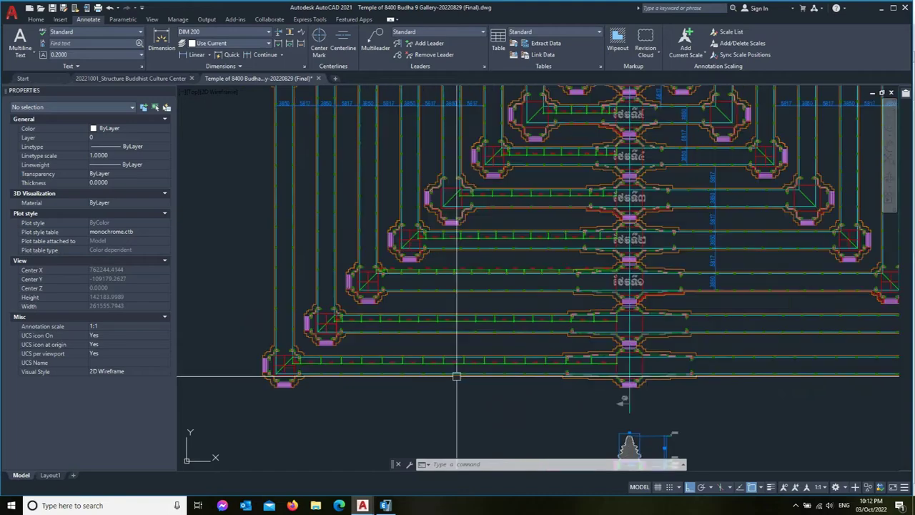
scroll(400, 368, down, 3)
scroll(396, 372, down, 2)
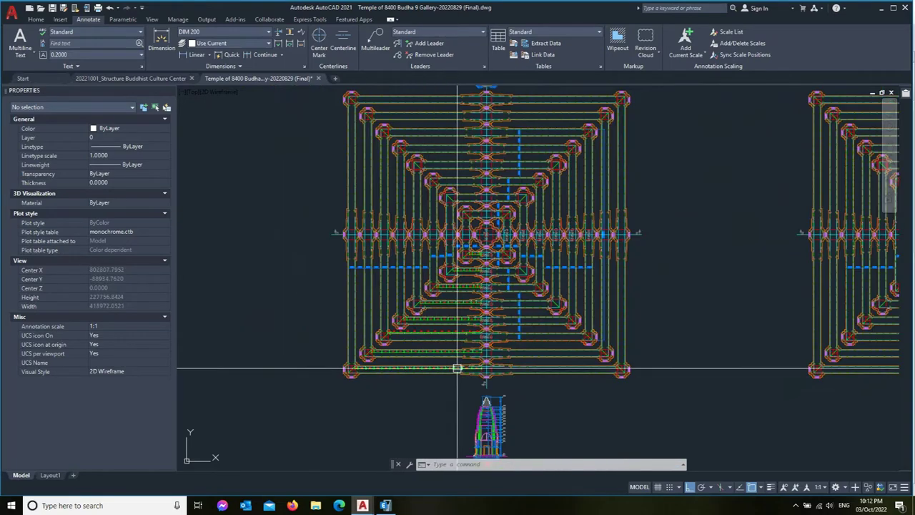
scroll(411, 364, up, 4)
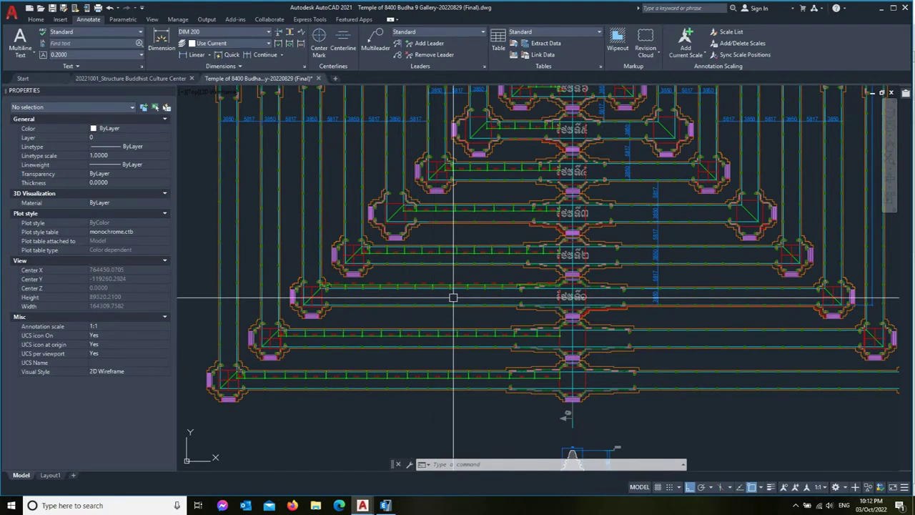
scroll(451, 292, up, 2)
scroll(475, 327, down, 2)
scroll(475, 328, down, 2)
scroll(475, 328, down, 2)
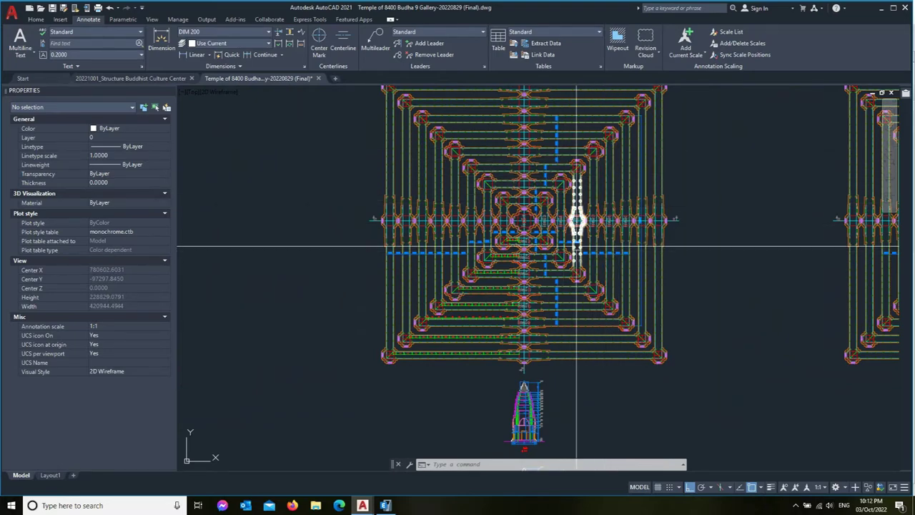
scroll(417, 349, up, 4)
scroll(416, 349, up, 3)
scroll(372, 349, down, 2)
scroll(328, 347, up, 3)
scroll(329, 347, down, 3)
scroll(429, 307, down, 4)
scroll(568, 270, up, 2)
scroll(566, 270, down, 1)
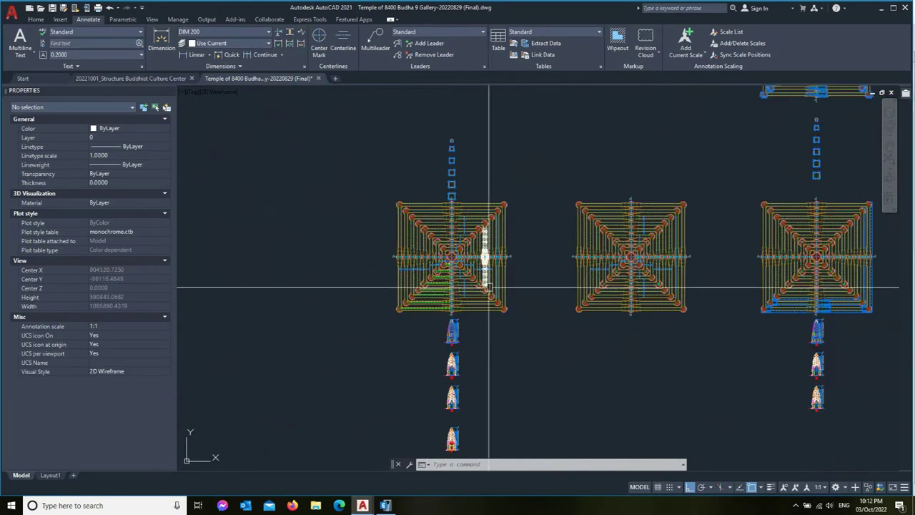
scroll(649, 303, down, 2)
scroll(468, 306, up, 2)
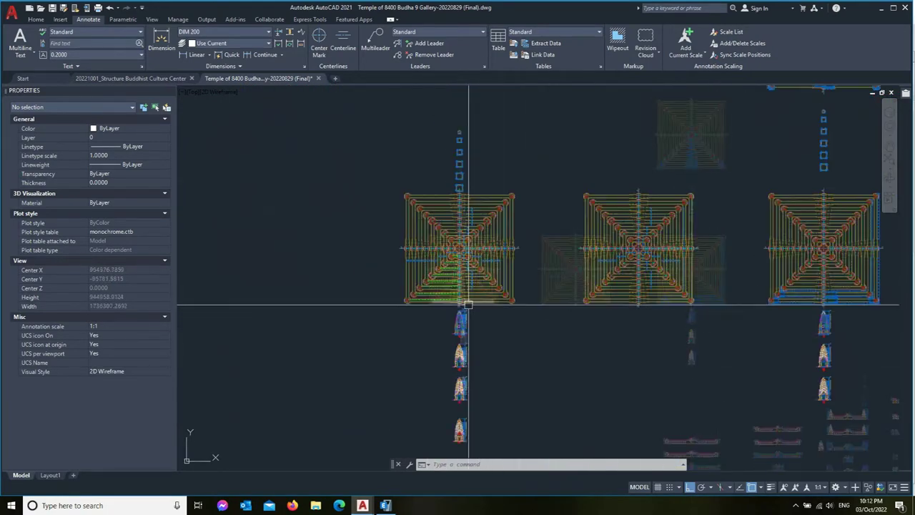
scroll(431, 255, up, 3)
click(149, 80)
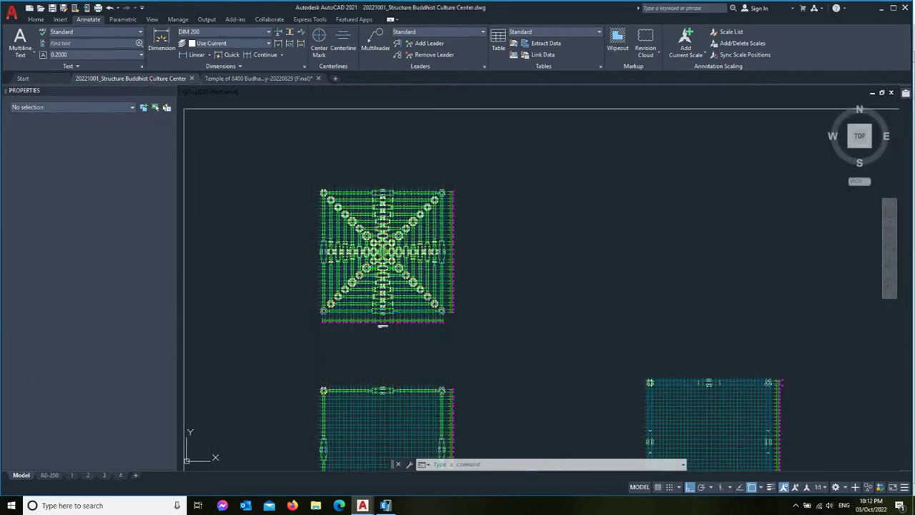
scroll(287, 304, up, 3)
scroll(274, 343, up, 2)
scroll(274, 347, up, 2)
scroll(322, 251, down, 1)
scroll(356, 161, up, 1)
scroll(355, 162, up, 2)
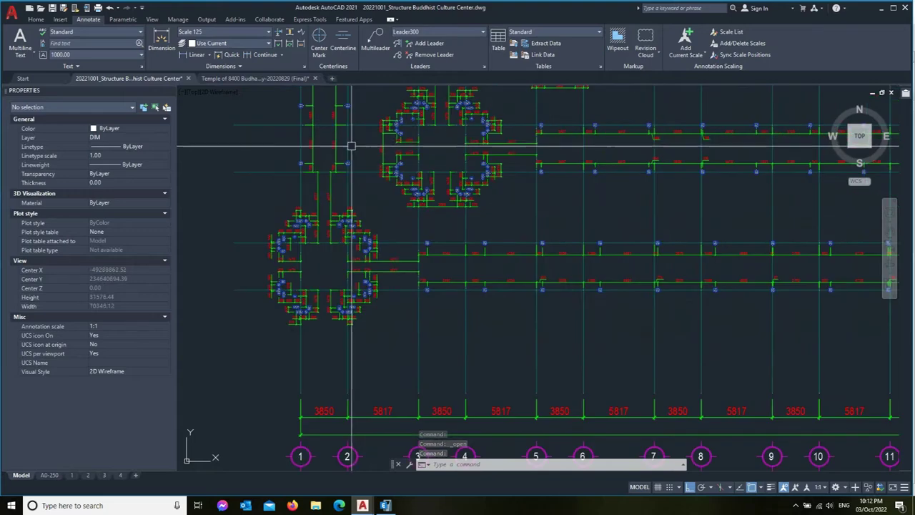
scroll(321, 161, up, 2)
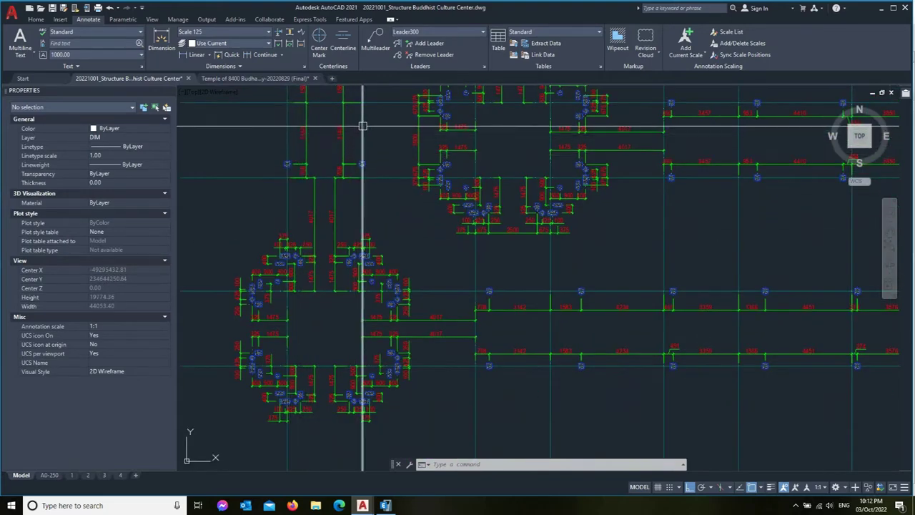
scroll(320, 236, down, 2)
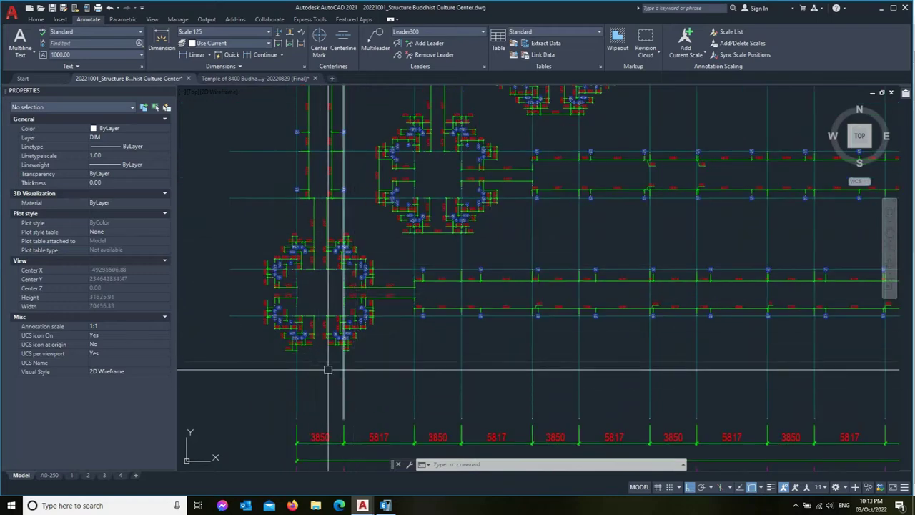
scroll(340, 387, down, 1)
scroll(294, 387, up, 2)
scroll(294, 387, up, 2)
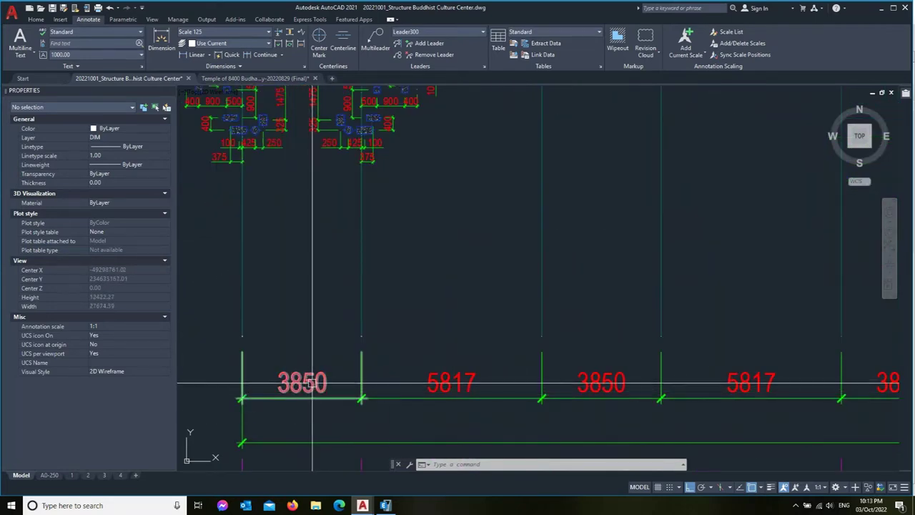
scroll(312, 387, down, 2)
scroll(322, 382, down, 3)
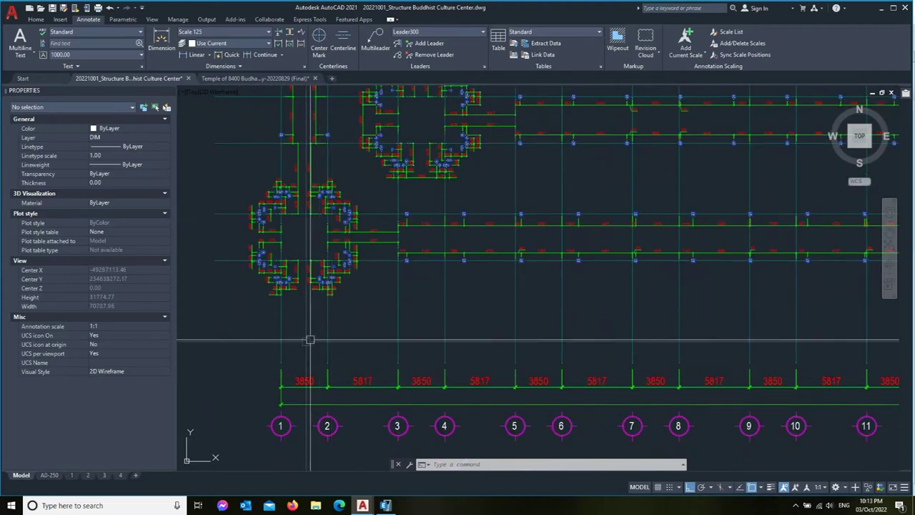
scroll(336, 351, down, 1)
scroll(334, 349, up, 1)
scroll(333, 351, up, 3)
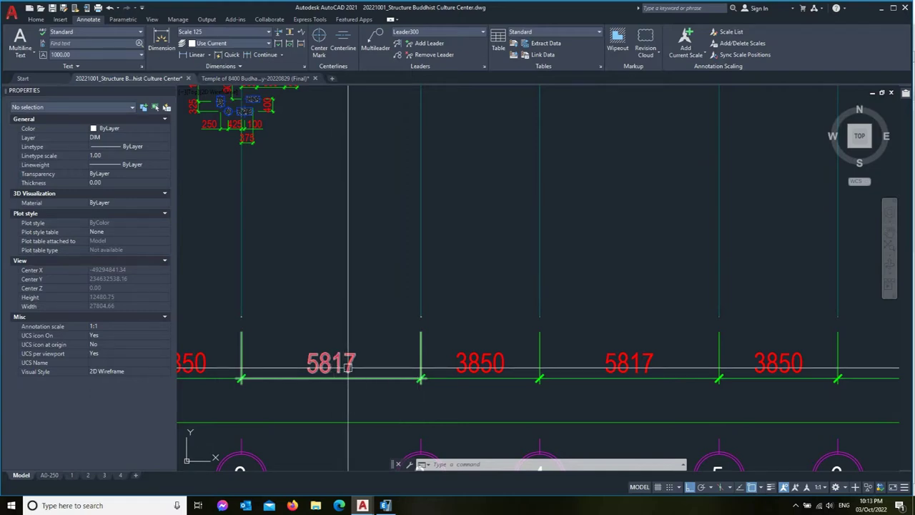
scroll(348, 367, down, 5)
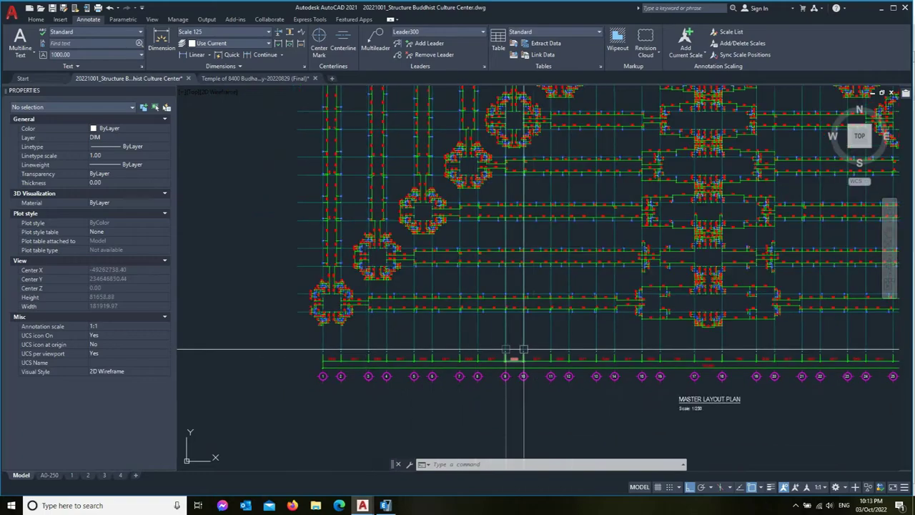
Step: Read the MASTER LAYOUT PLAN grid bubbles and spacings like 3850 and 5817, then go to ETABS
scroll(524, 350, down, 3)
scroll(821, 352, up, 3)
scroll(821, 352, down, 3)
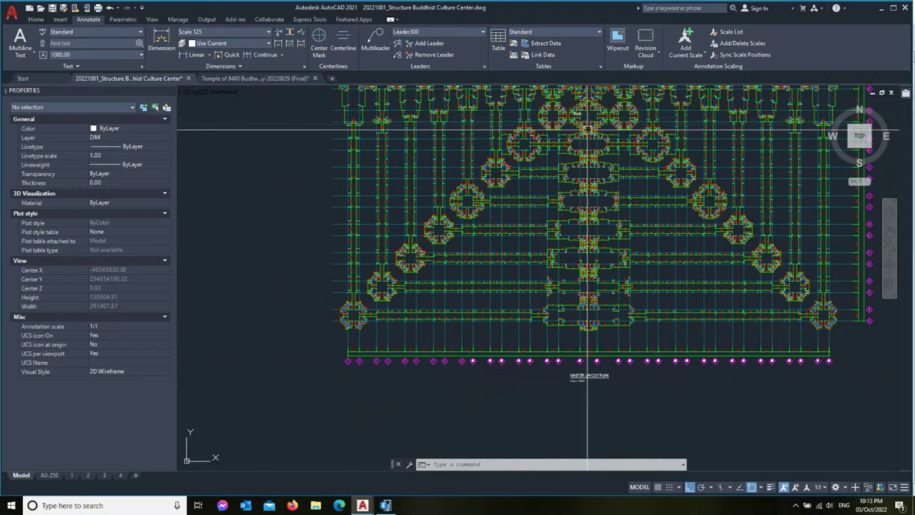
scroll(614, 113, down, 2)
scroll(604, 109, up, 4)
scroll(602, 106, down, 2)
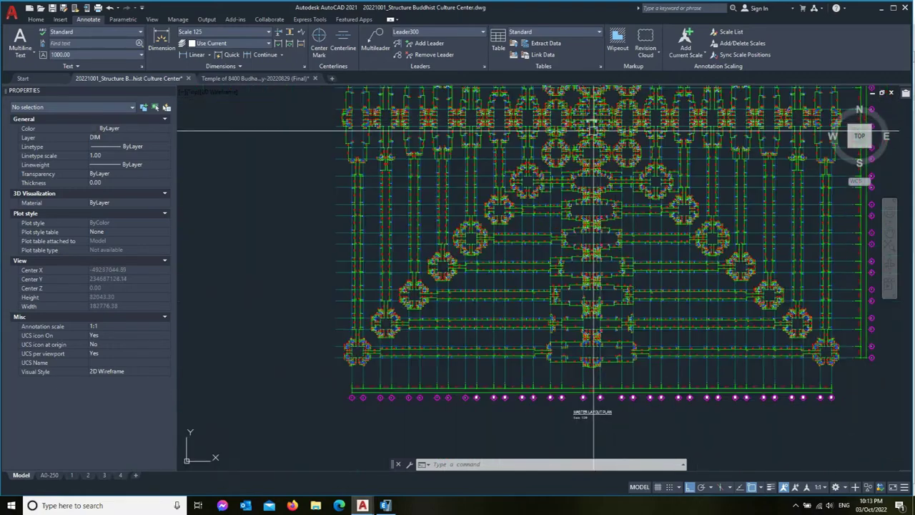
scroll(387, 363, up, 2)
scroll(384, 363, down, 2)
scroll(384, 364, up, 2)
scroll(382, 369, down, 2)
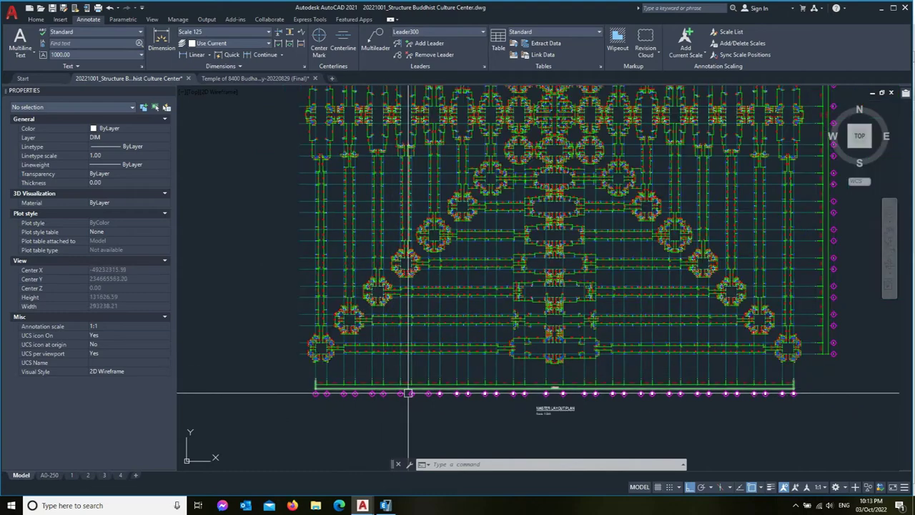
scroll(769, 335, up, 2)
scroll(784, 341, down, 1)
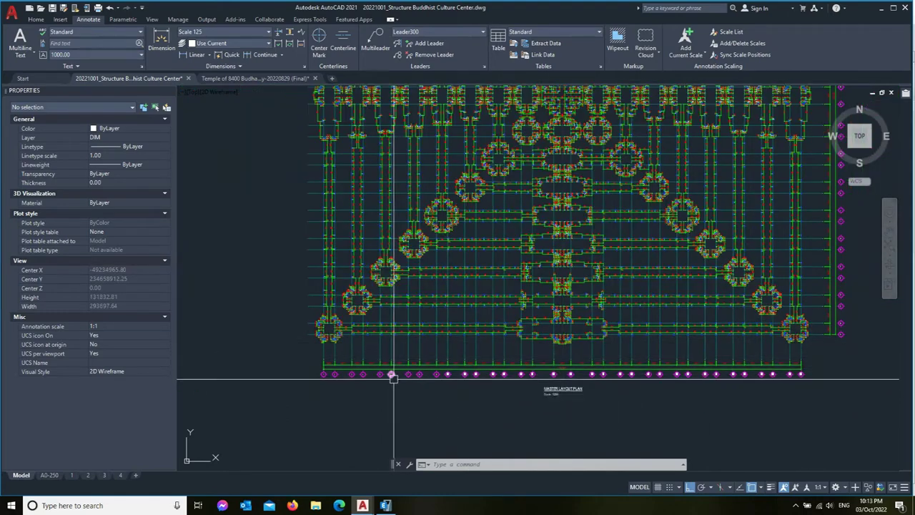
scroll(395, 377, up, 2)
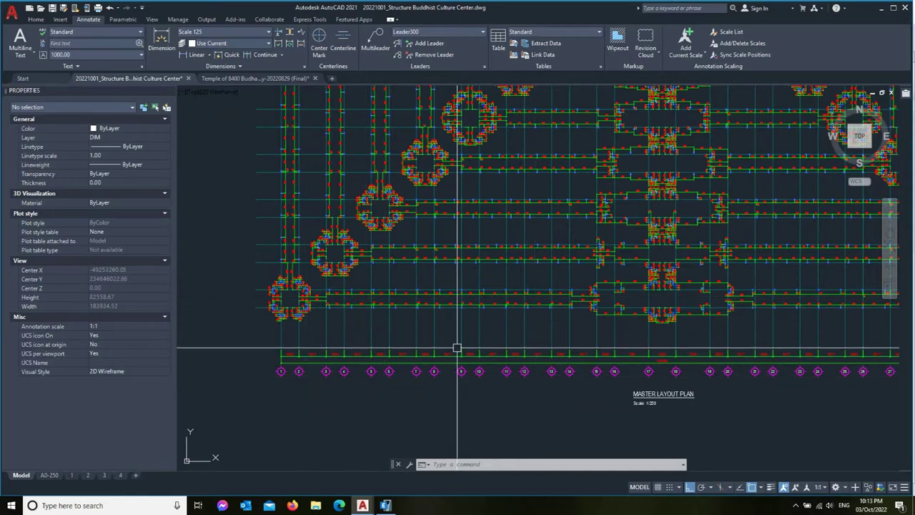
scroll(408, 332, down, 1)
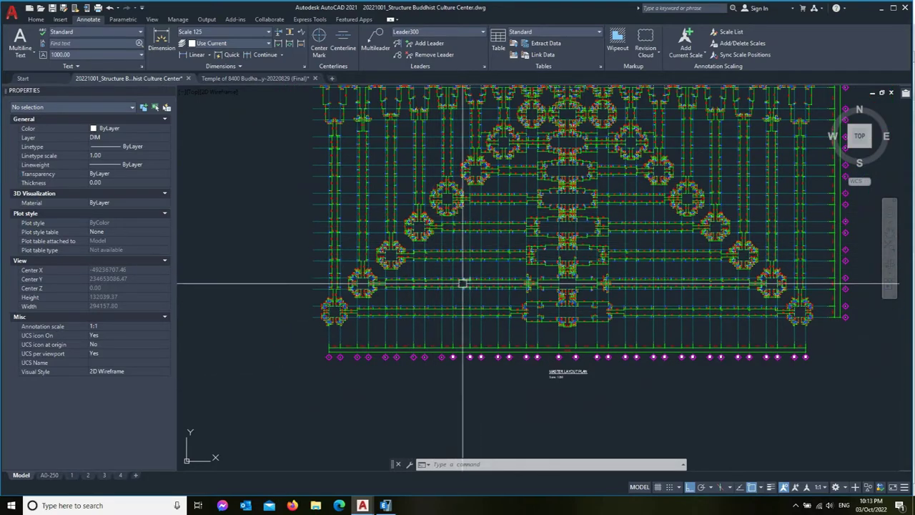
scroll(340, 341, up, 2)
scroll(342, 343, down, 2)
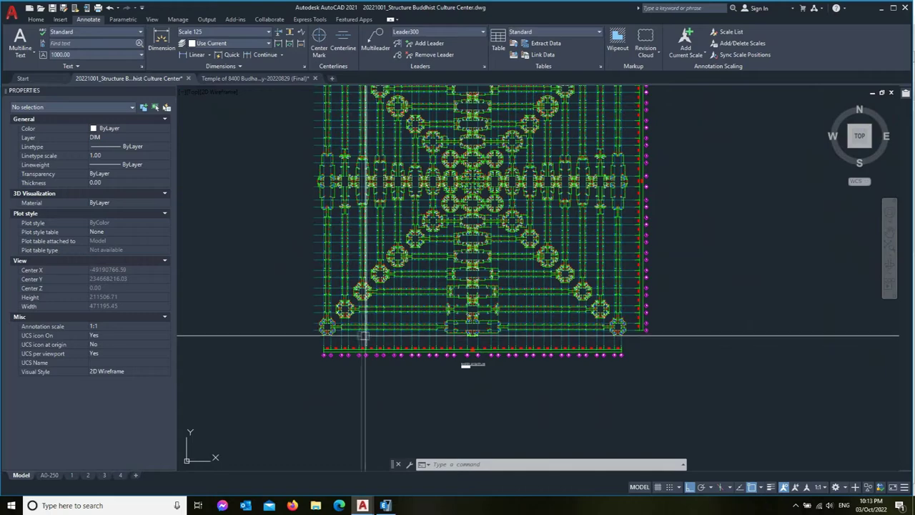
scroll(325, 343, up, 2)
scroll(360, 337, up, 2)
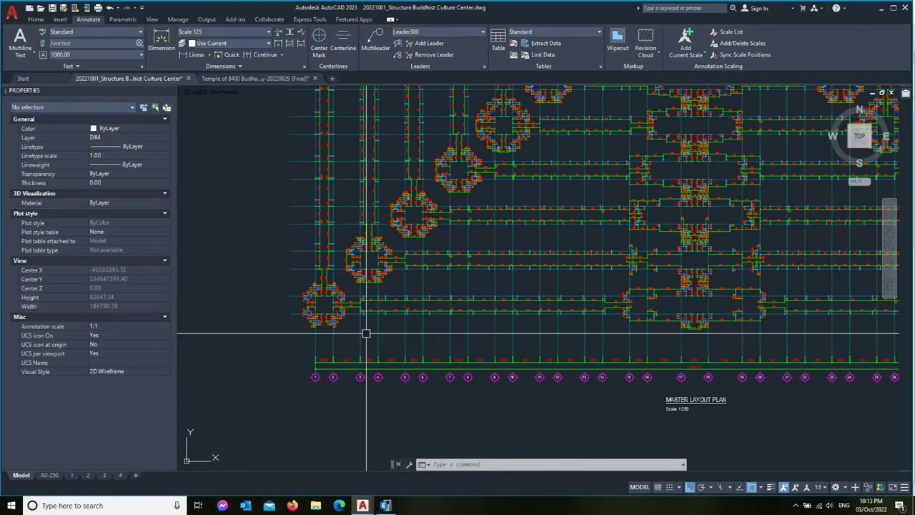
scroll(317, 342, down, 2)
scroll(279, 311, up, 2)
scroll(326, 317, down, 1)
scroll(535, 329, down, 1)
scroll(535, 329, up, 5)
scroll(543, 318, up, 5)
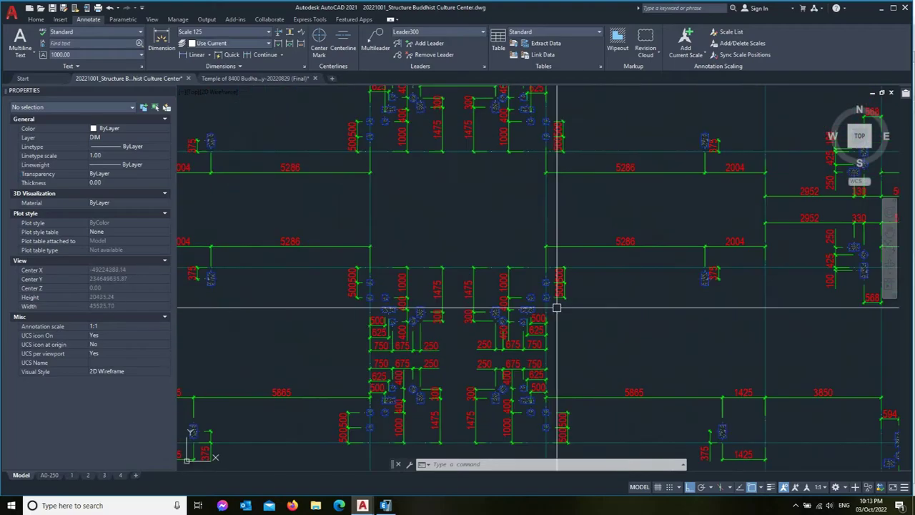
scroll(535, 329, down, 4)
scroll(555, 300, down, 4)
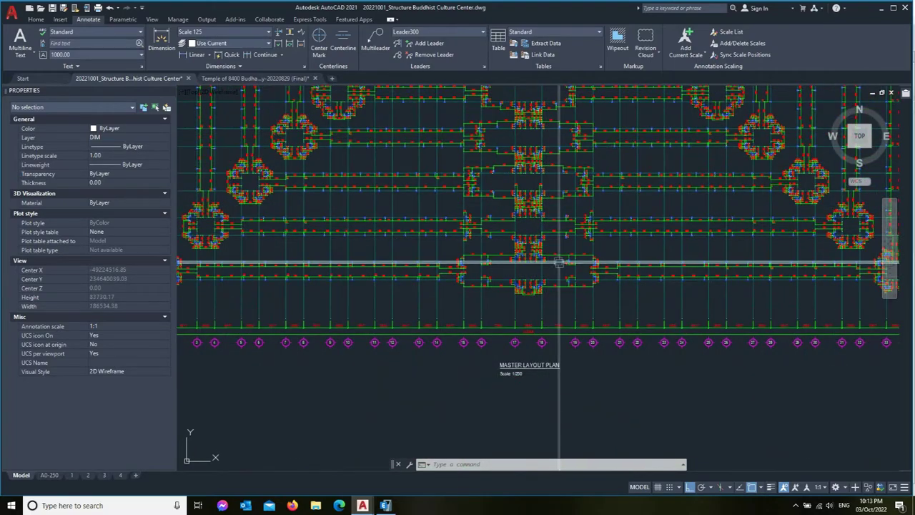
scroll(572, 274, down, 2)
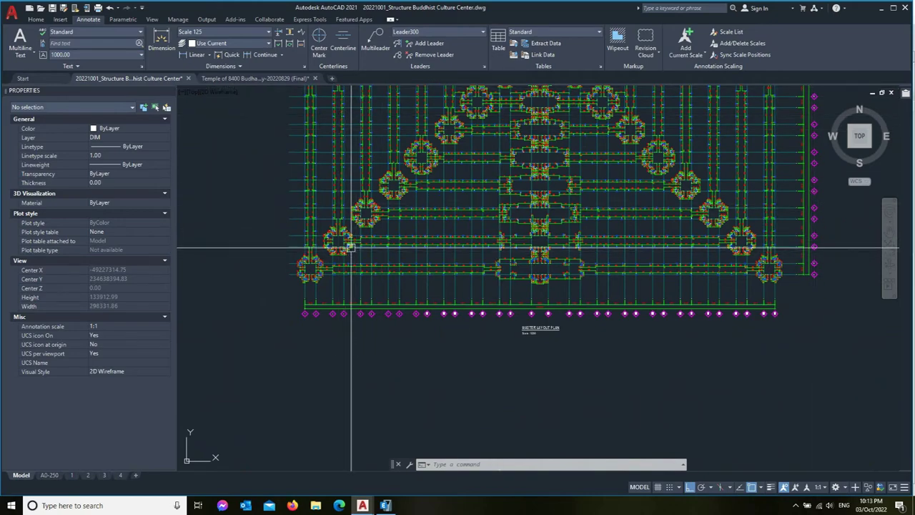
scroll(664, 183, down, 3)
scroll(536, 247, down, 2)
scroll(466, 188, down, 1)
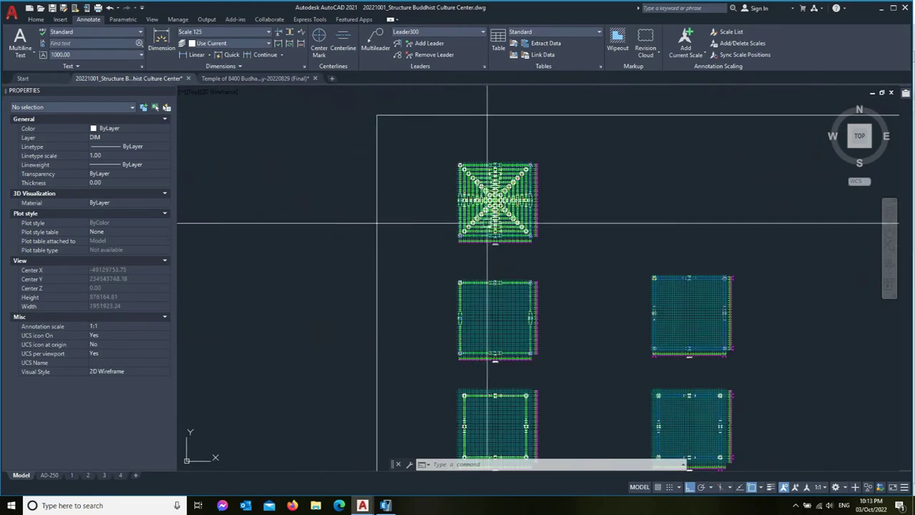
scroll(486, 221, up, 2)
scroll(469, 193, up, 3)
scroll(455, 193, down, 5)
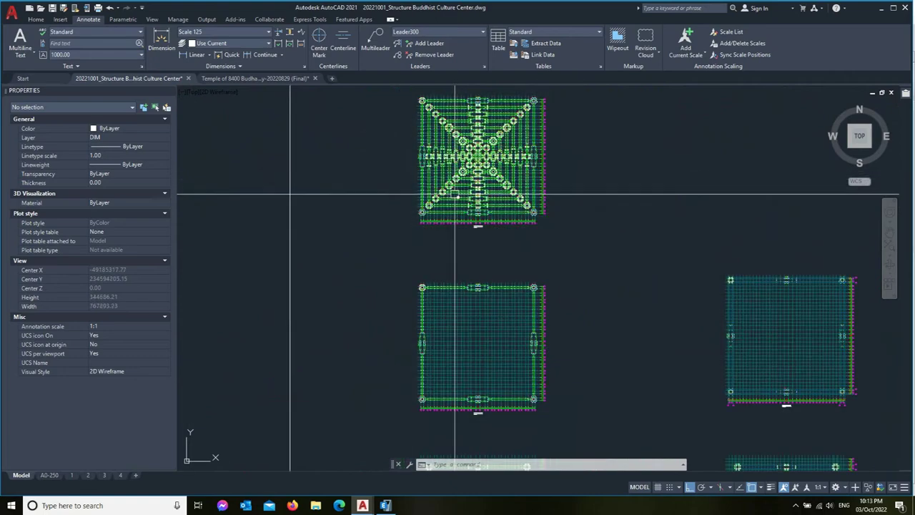
scroll(454, 298, up, 3)
scroll(265, 310, down, 3)
scroll(449, 380, up, 4)
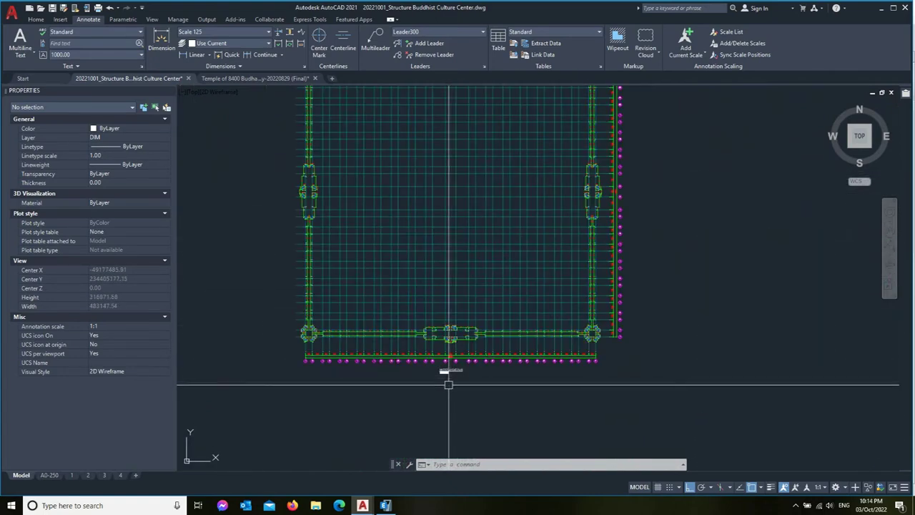
scroll(495, 332, up, 3)
scroll(486, 358, down, 2)
scroll(504, 378, down, 1)
scroll(529, 357, down, 1)
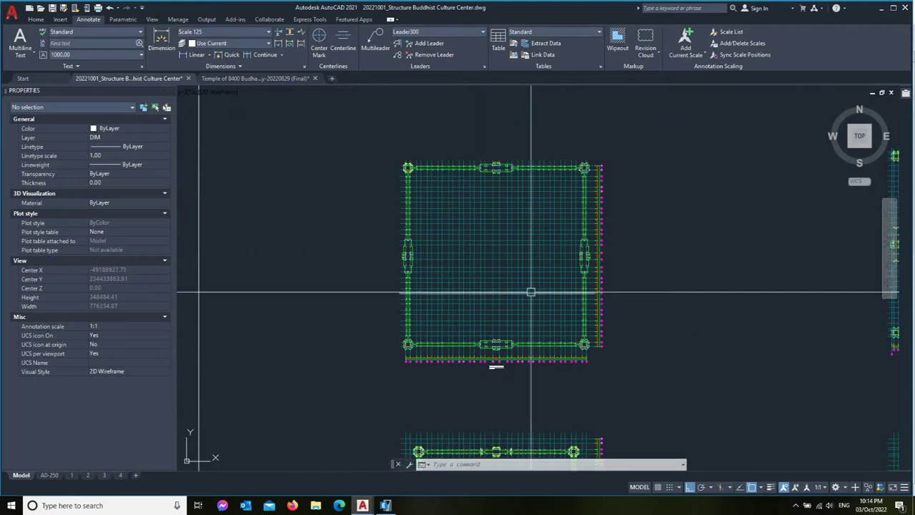
scroll(509, 254, up, 2)
scroll(484, 436, up, 1)
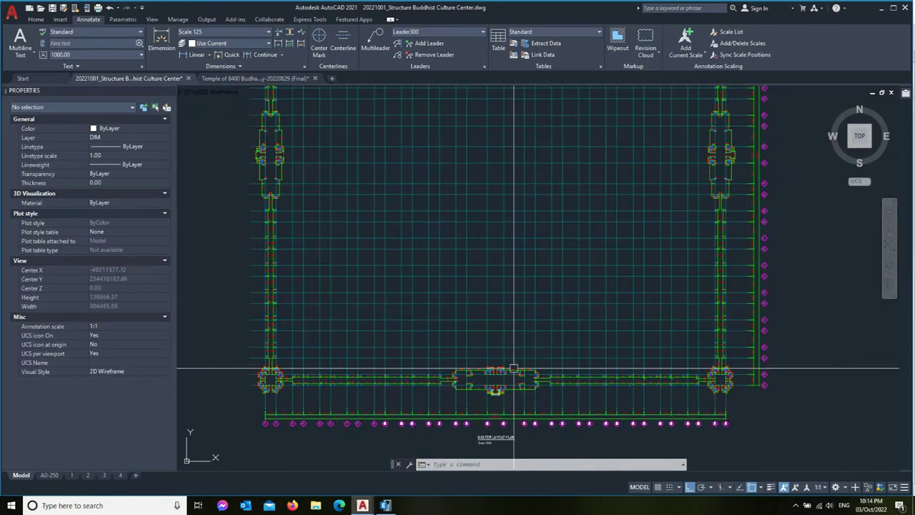
scroll(547, 381, down, 1)
scroll(548, 307, down, 2)
scroll(537, 272, up, 4)
scroll(532, 364, down, 4)
scroll(488, 190, down, 2)
scroll(493, 189, up, 3)
scroll(508, 321, up, 2)
scroll(511, 323, down, 2)
scroll(511, 195, up, 2)
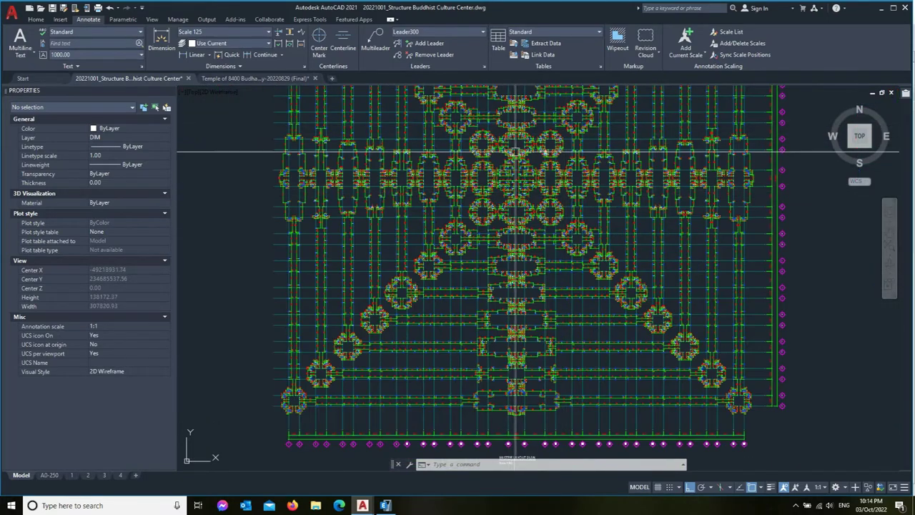
scroll(513, 179, down, 2)
scroll(423, 334, up, 2)
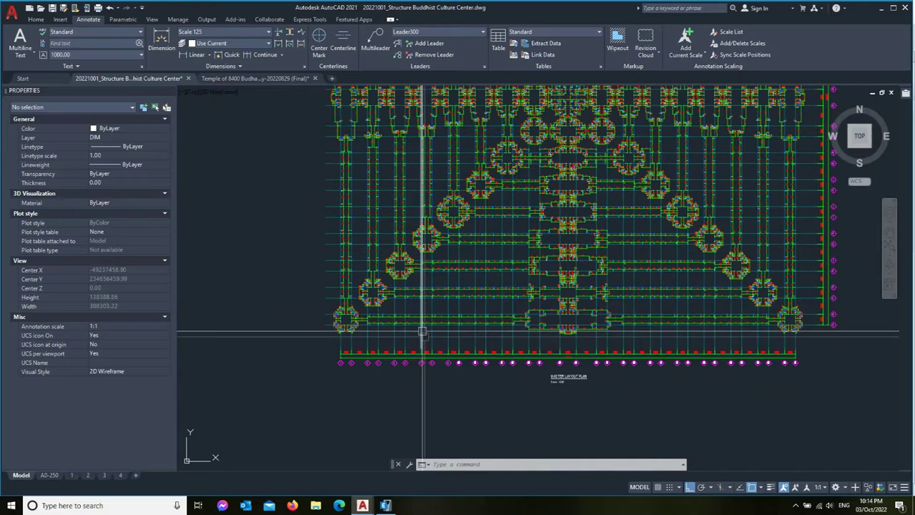
scroll(433, 335, up, 2)
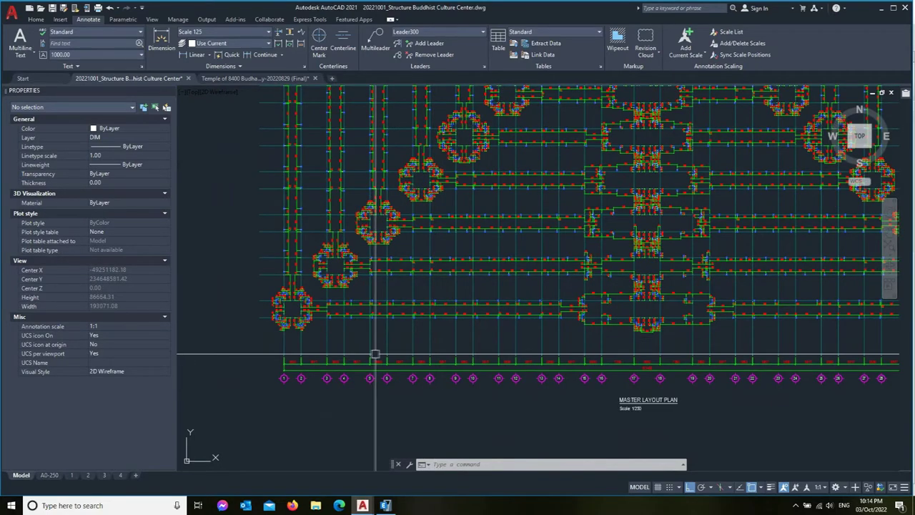
scroll(324, 349, down, 2)
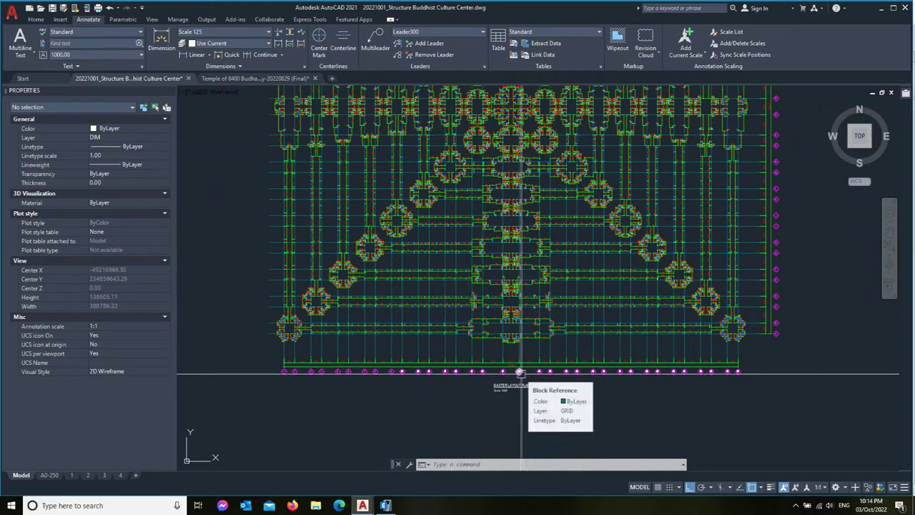
scroll(490, 364, up, 2)
scroll(491, 350, up, 2)
scroll(498, 336, down, 2)
scroll(501, 339, down, 2)
scroll(486, 332, down, 2)
scroll(461, 336, up, 2)
scroll(490, 345, up, 1)
scroll(308, 349, up, 3)
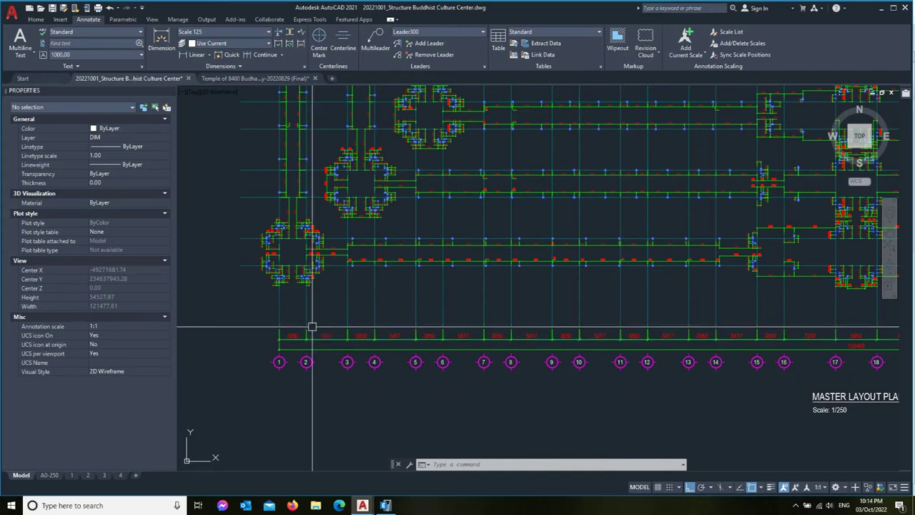
scroll(312, 327, down, 2)
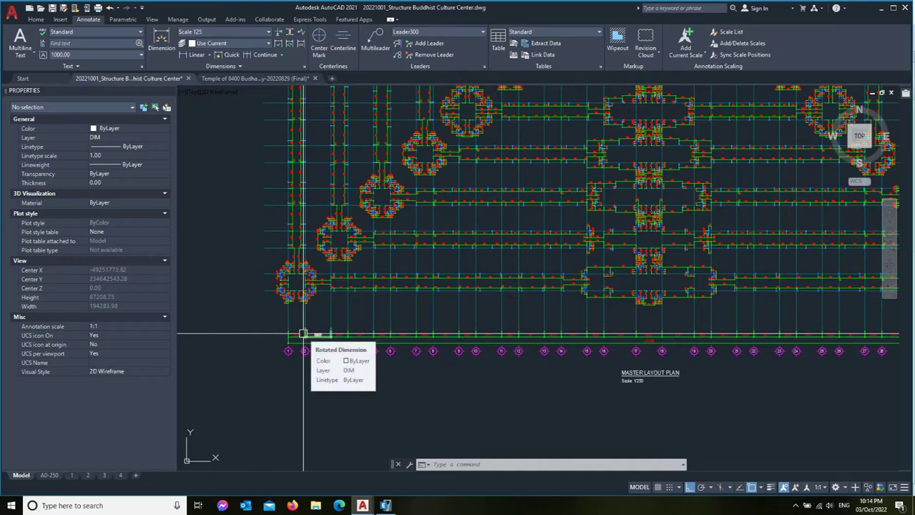
scroll(303, 334, down, 2)
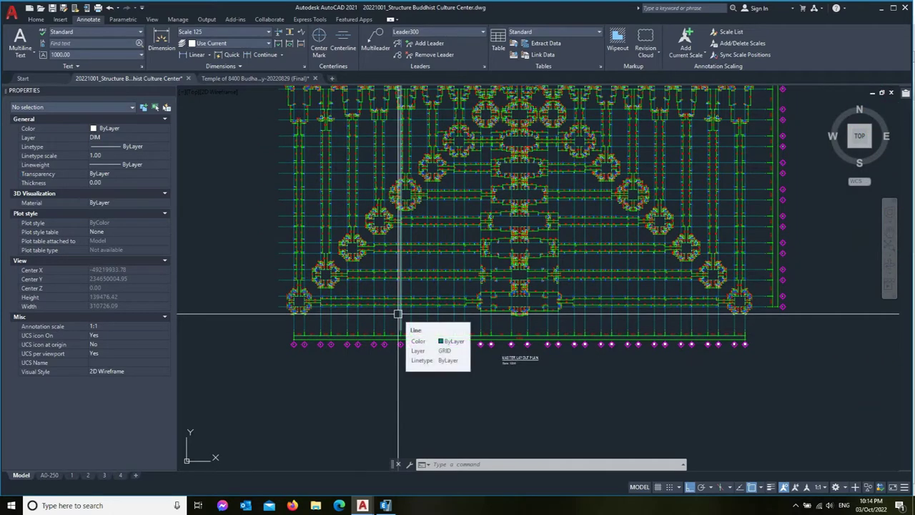
scroll(397, 314, up, 1)
scroll(368, 321, up, 2)
scroll(386, 340, up, 2)
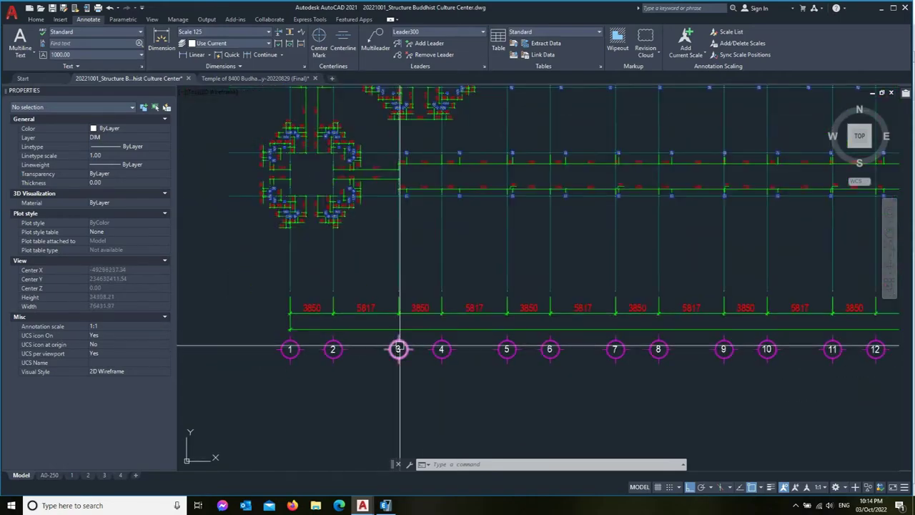
click(386, 505)
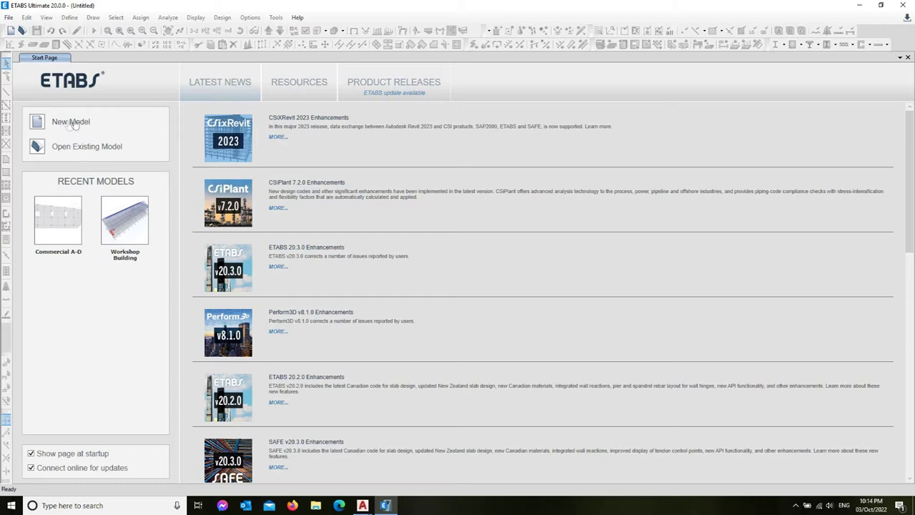
Step: Initialize a new model with Vietnam materials region, AISC15M sections, AISC 360-16 and ACI 318-19
click(9, 17)
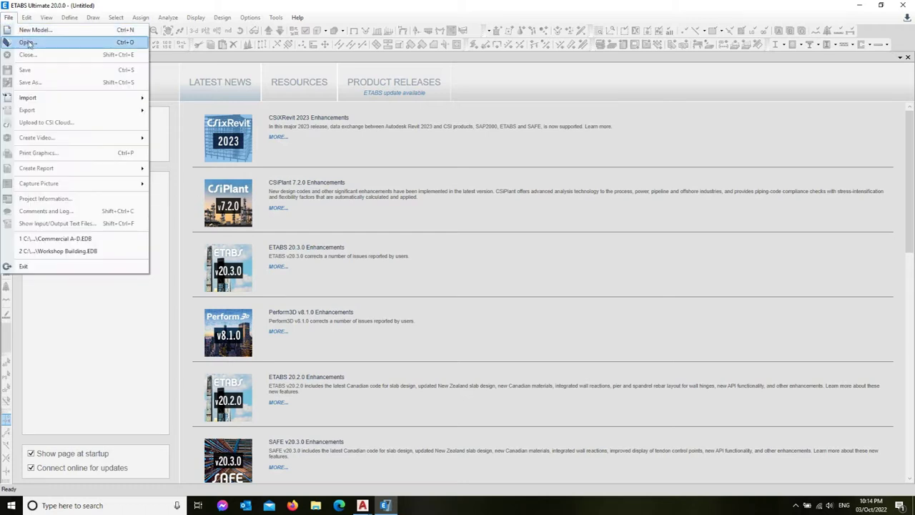
click(34, 32)
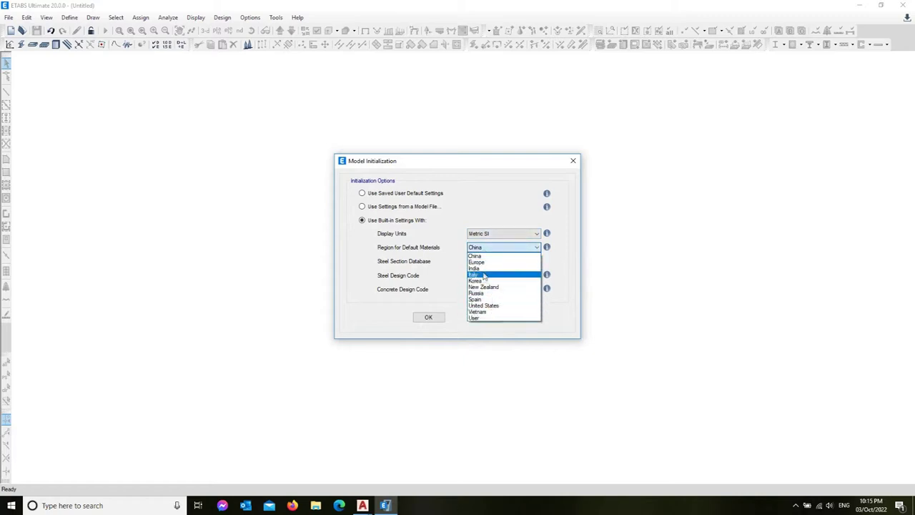
click(497, 236)
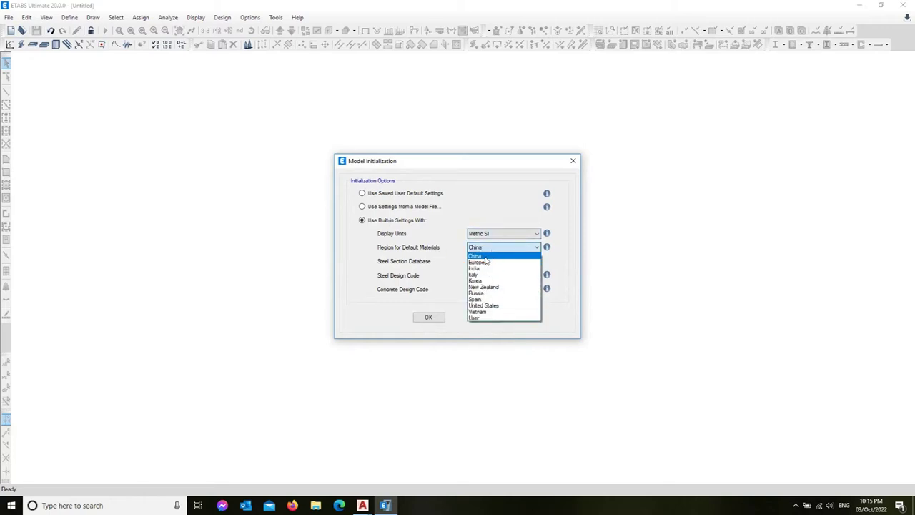
click(494, 312)
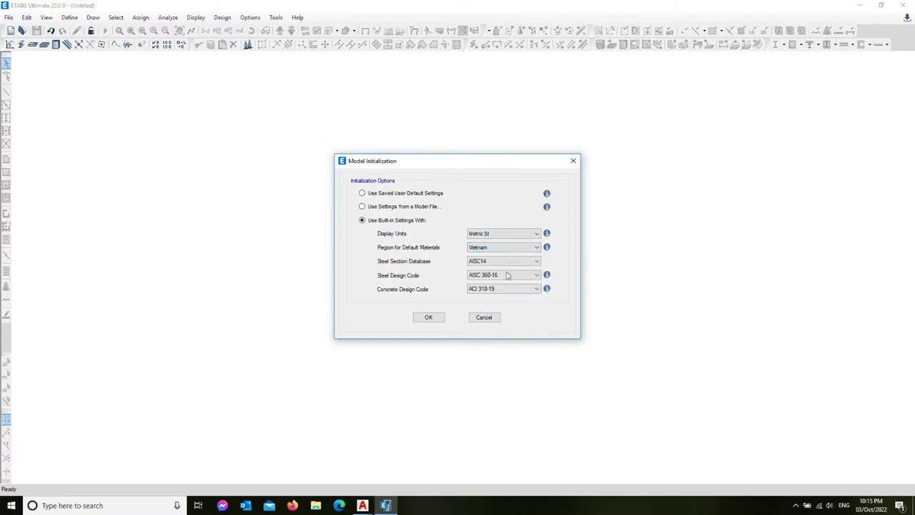
click(482, 263)
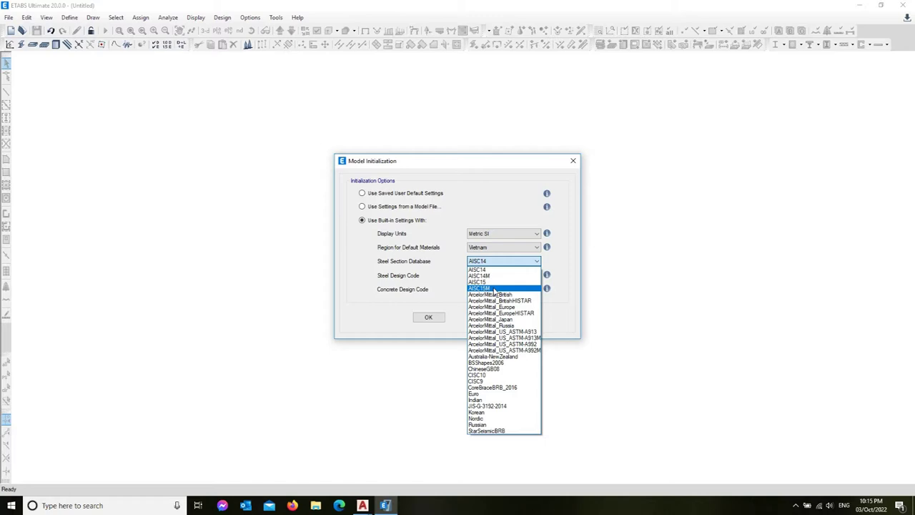
click(493, 289)
click(505, 275)
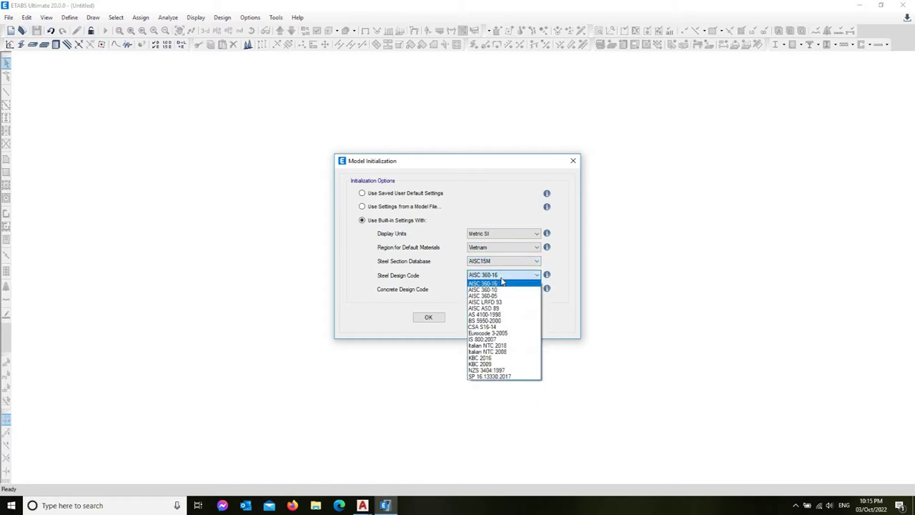
click(506, 284)
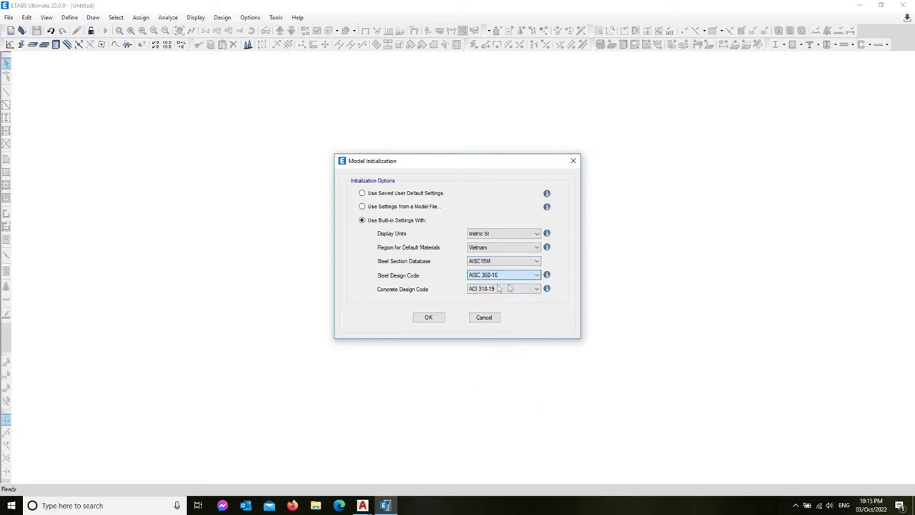
click(503, 289)
click(494, 296)
click(427, 317)
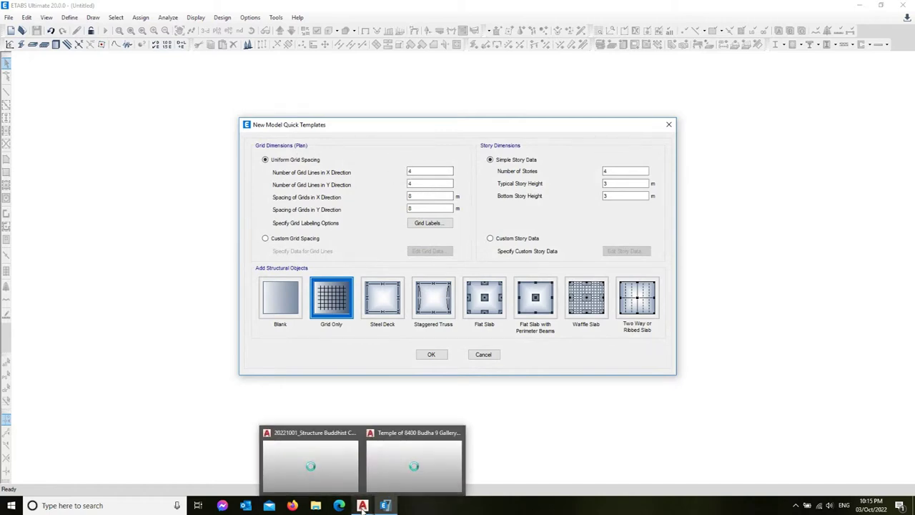
Step: Switch to the Temple of 8400 Budha 9 Gallery drawing in AutoCAD
mouse_move(362, 506)
click(363, 507)
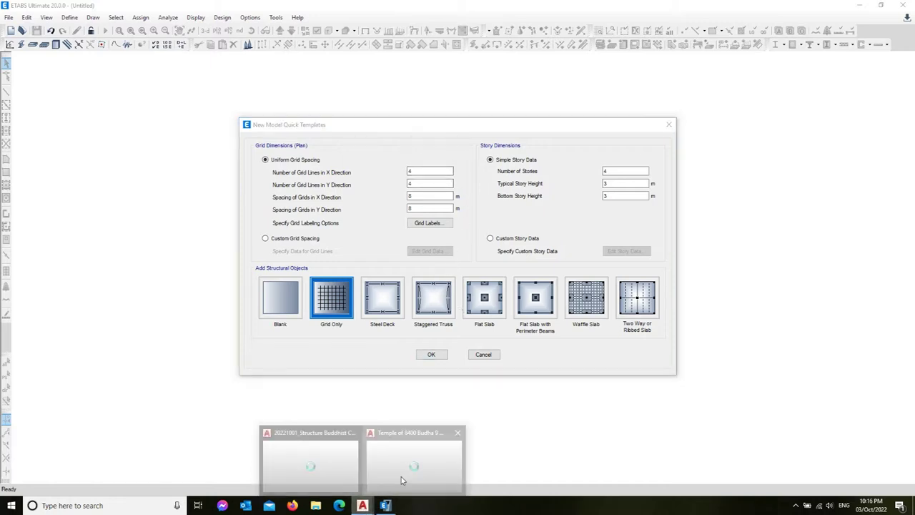
click(402, 480)
Step: Zoom around the Temple of 8400 Budha 9 Gallery plan, then return to ETABS Quick Templates
scroll(406, 331, up, 5)
scroll(408, 386, up, 3)
scroll(408, 375, down, 3)
scroll(279, 379, down, 2)
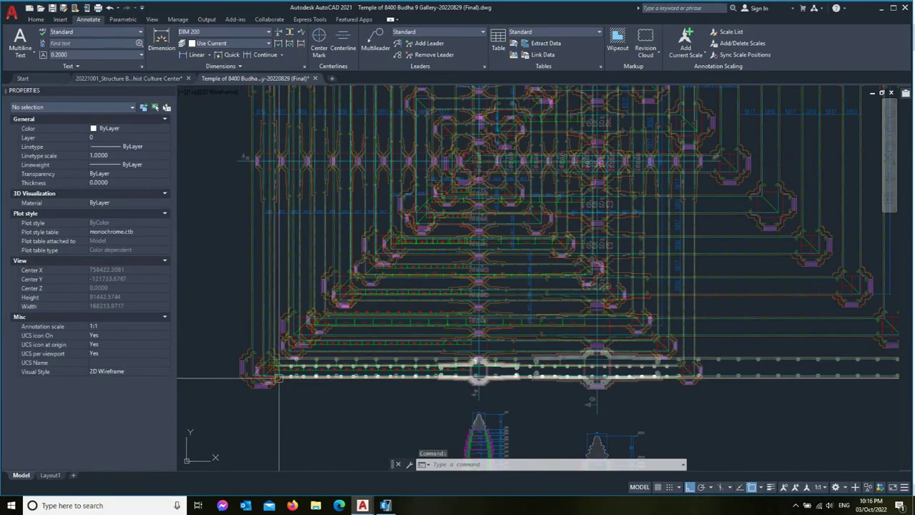
scroll(281, 362, down, 2)
scroll(486, 343, down, 2)
scroll(690, 338, up, 5)
scroll(683, 386, down, 2)
scroll(709, 405, down, 4)
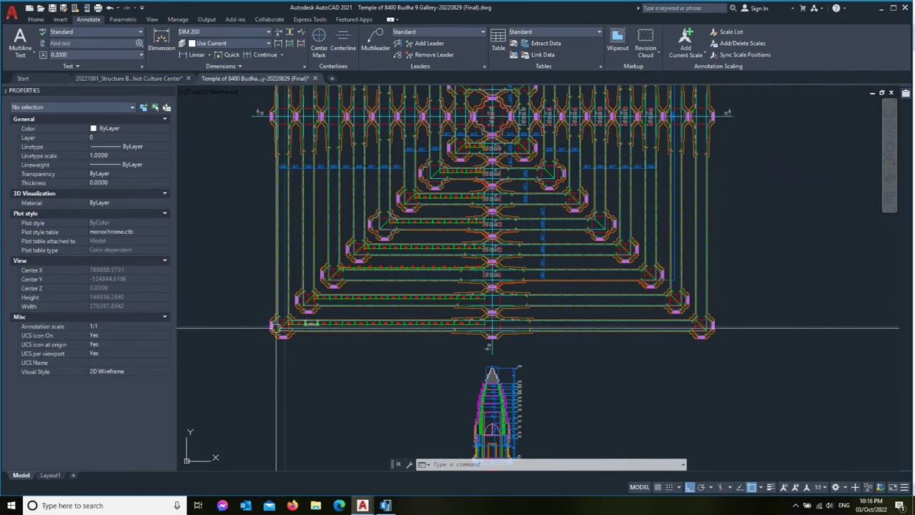
scroll(276, 329, up, 4)
scroll(483, 334, down, 4)
scroll(483, 334, up, 1)
scroll(484, 333, down, 1)
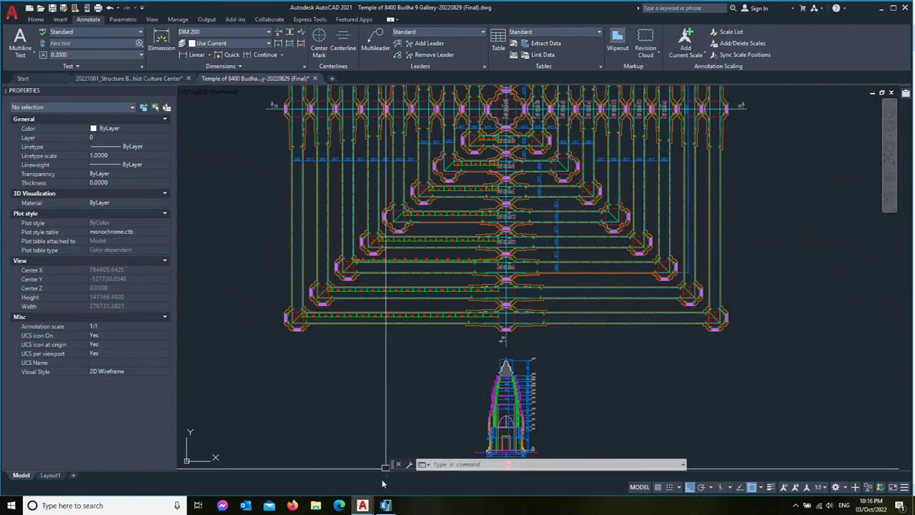
mouse_move(386, 506)
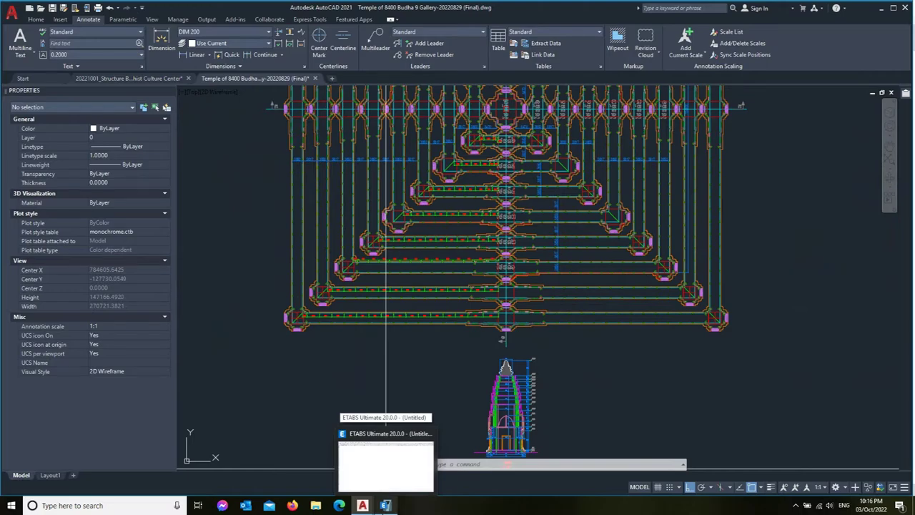
click(386, 465)
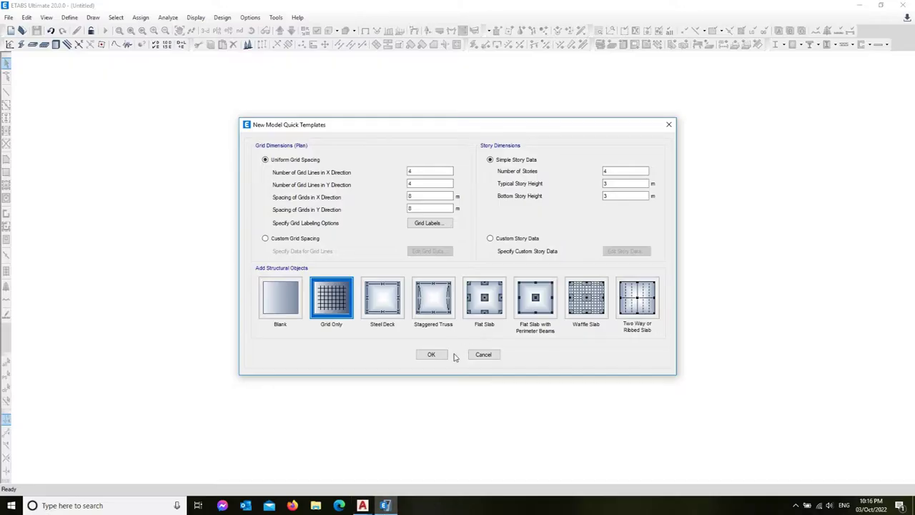
Step: Check the grid line counts and set both X and Y grid spacing to 3.85 m
double_click(428, 170)
key(Tab)
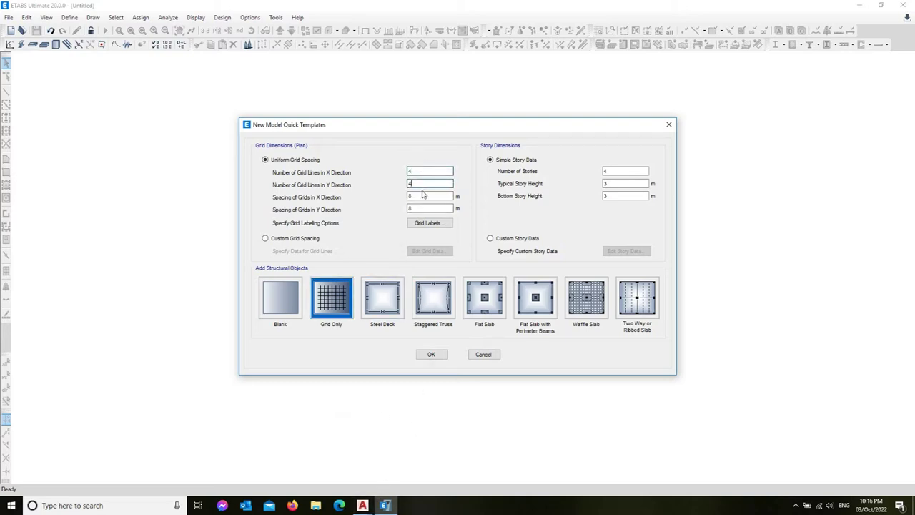
click(429, 195)
double_click(430, 195)
double_click(422, 208)
text(.85)
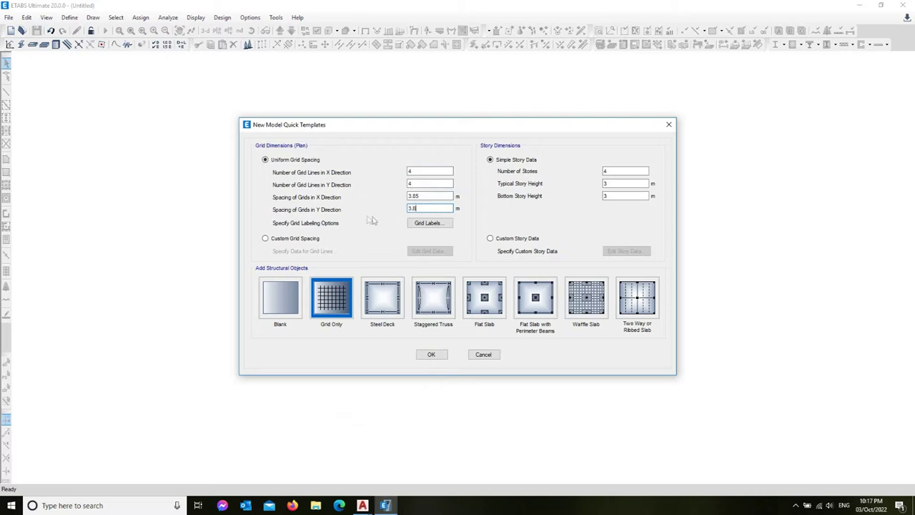
Step: Open the Grid Labels options and compare them with the AutoCAD layout plan's grid bubbles
click(429, 223)
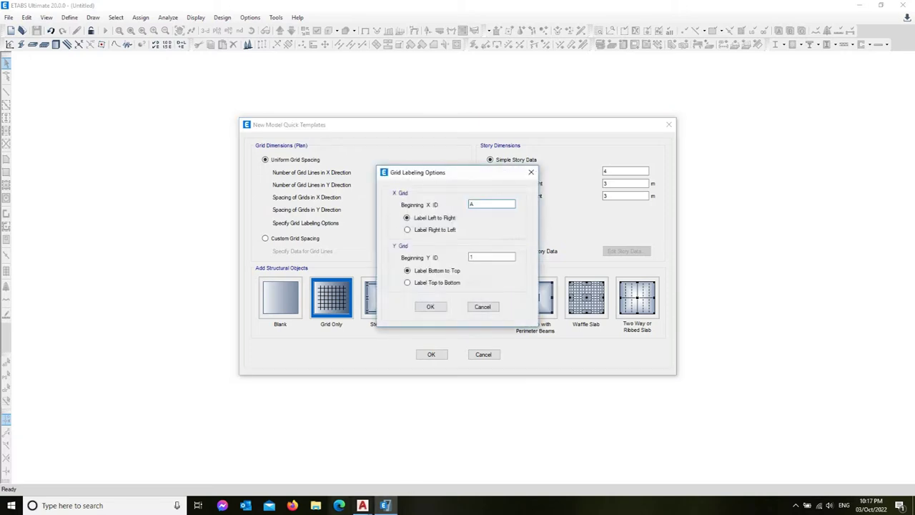
click(363, 505)
click(370, 455)
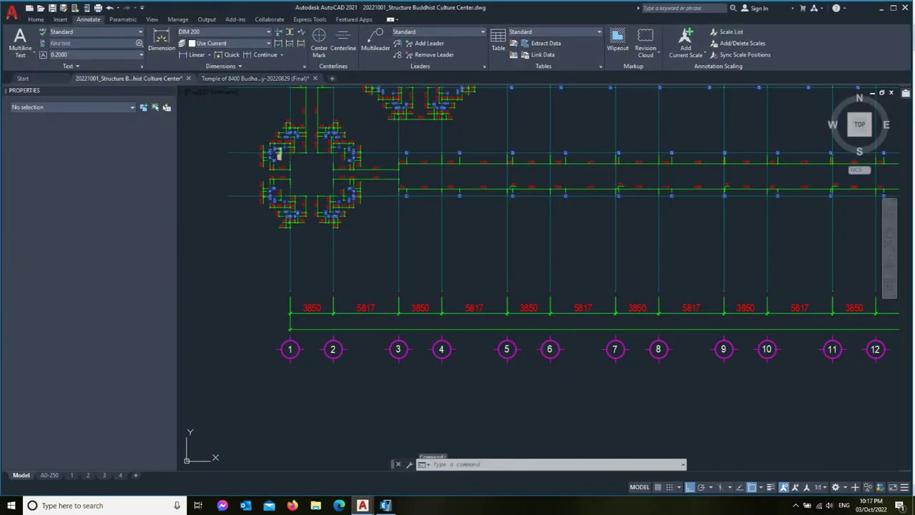
scroll(271, 359, down, 3)
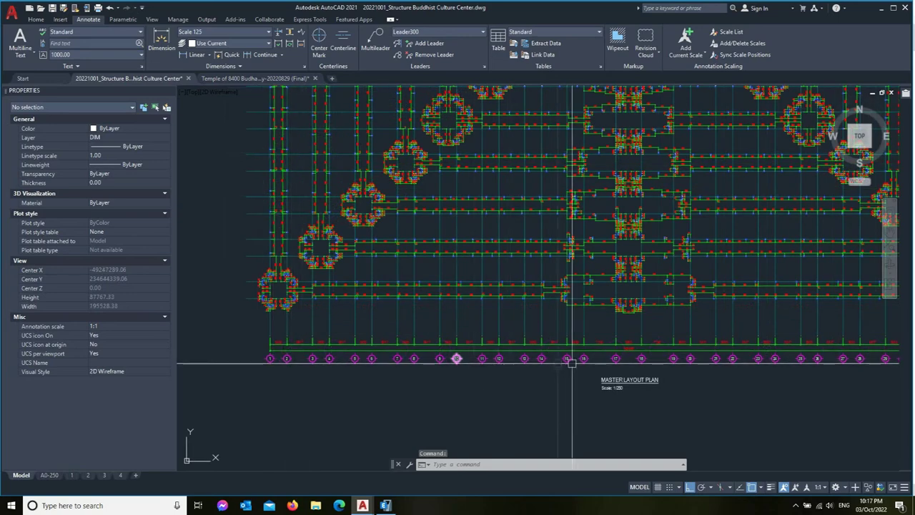
scroll(267, 399, down, 2)
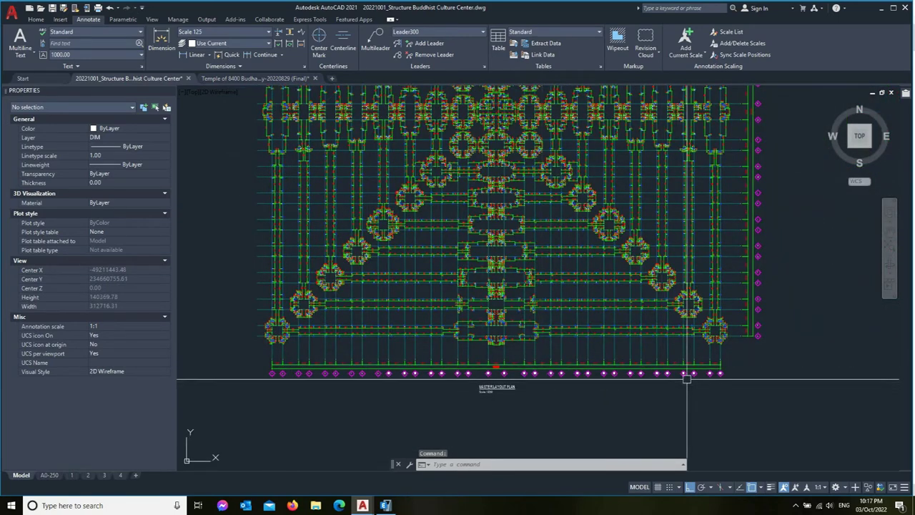
scroll(741, 337, up, 5)
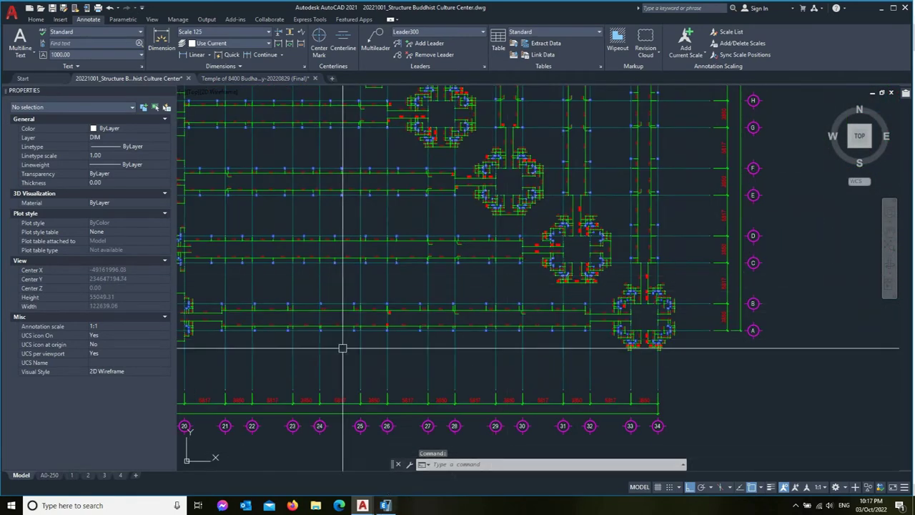
click(386, 506)
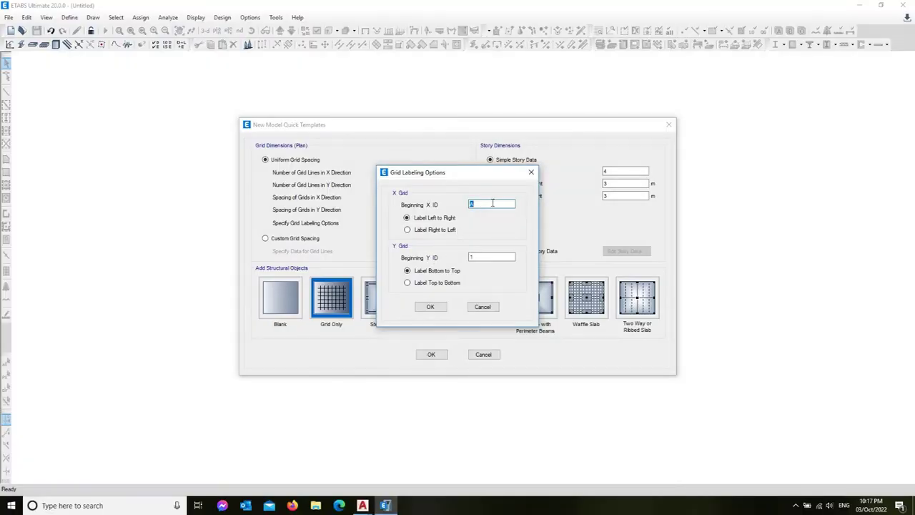
Step: Start X grid labels at 1 and Y grid labels at A, then review the story count and bottom height
key(Tab)
click(430, 306)
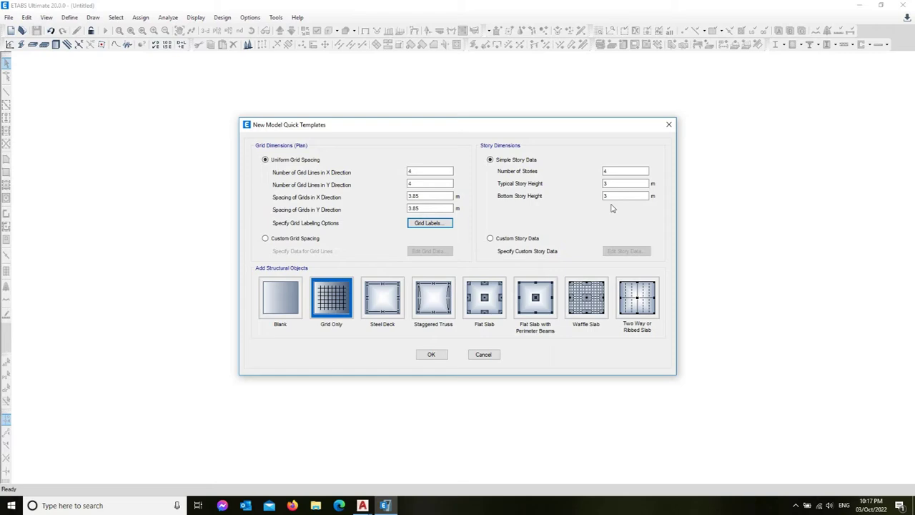
click(608, 171)
click(621, 195)
click(363, 506)
click(413, 461)
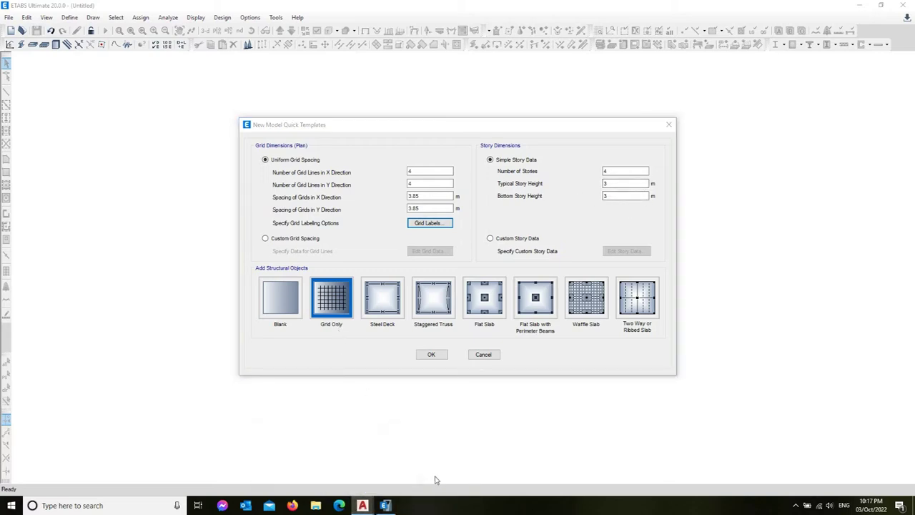
Step: Zoom around the temple elevation, then bring up the Structure Buddhist Culture Center drawing
scroll(471, 329, up, 5)
scroll(468, 317, down, 4)
scroll(468, 351, up, 5)
scroll(484, 273, down, 3)
scroll(484, 272, up, 5)
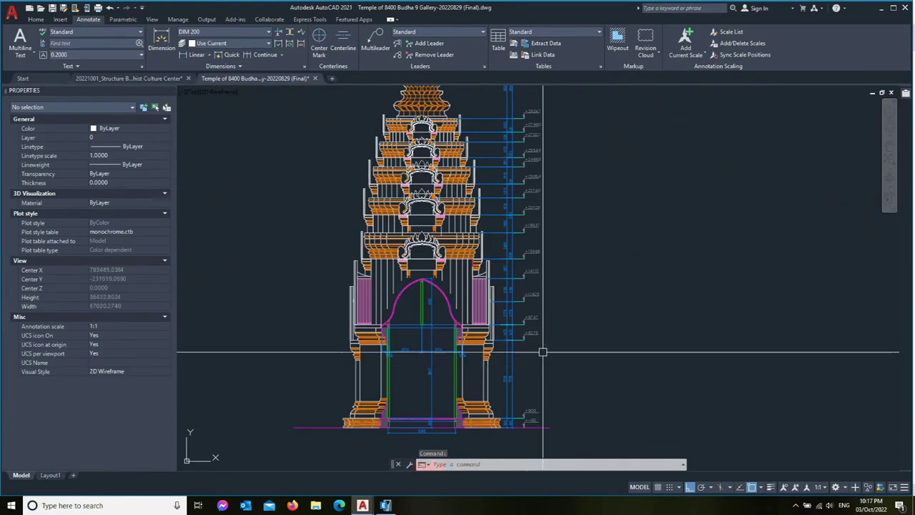
scroll(501, 308, up, 3)
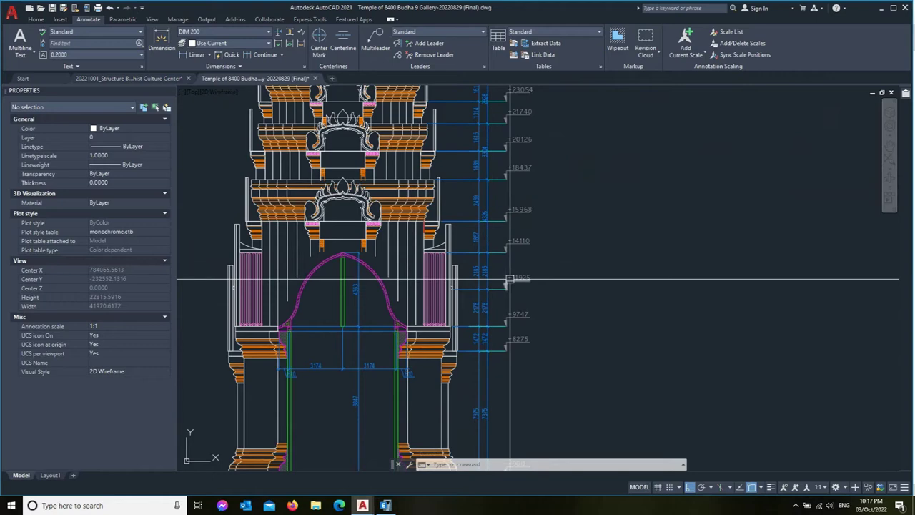
scroll(396, 240, down, 4)
scroll(395, 240, down, 5)
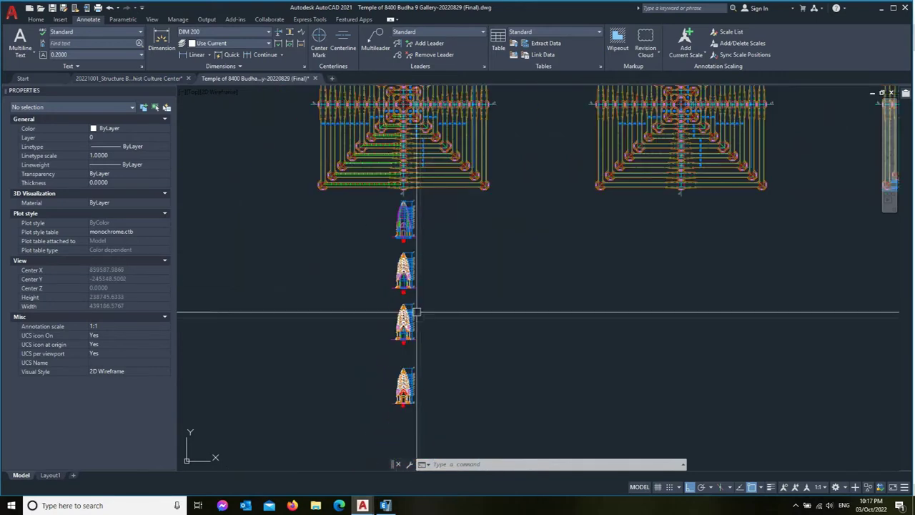
scroll(409, 194, down, 3)
scroll(349, 87, up, 5)
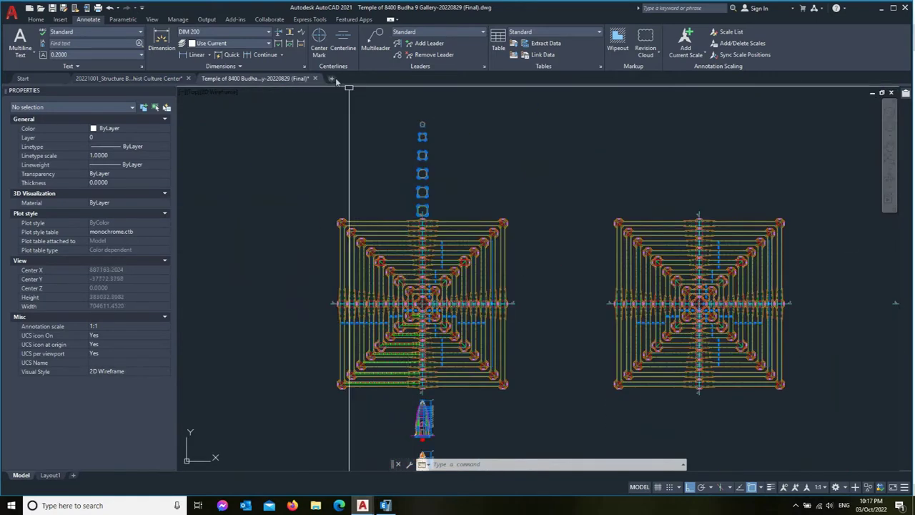
click(138, 78)
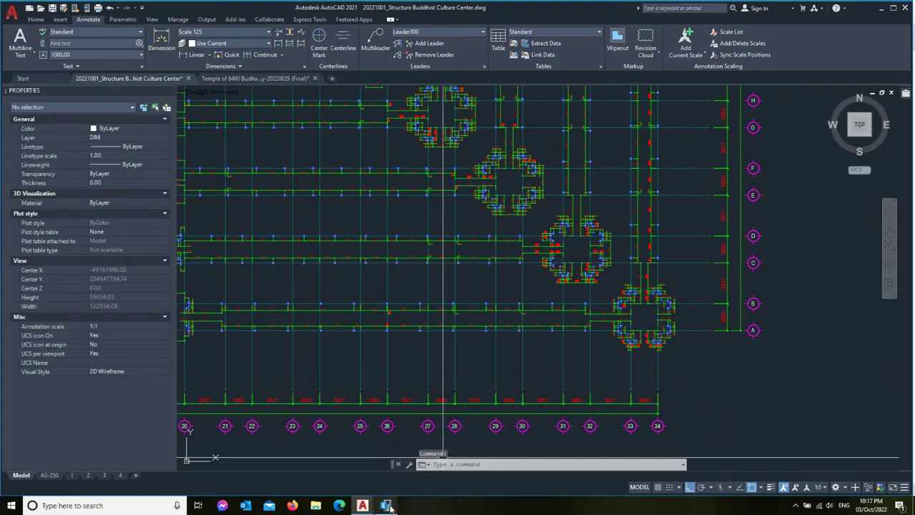
click(386, 505)
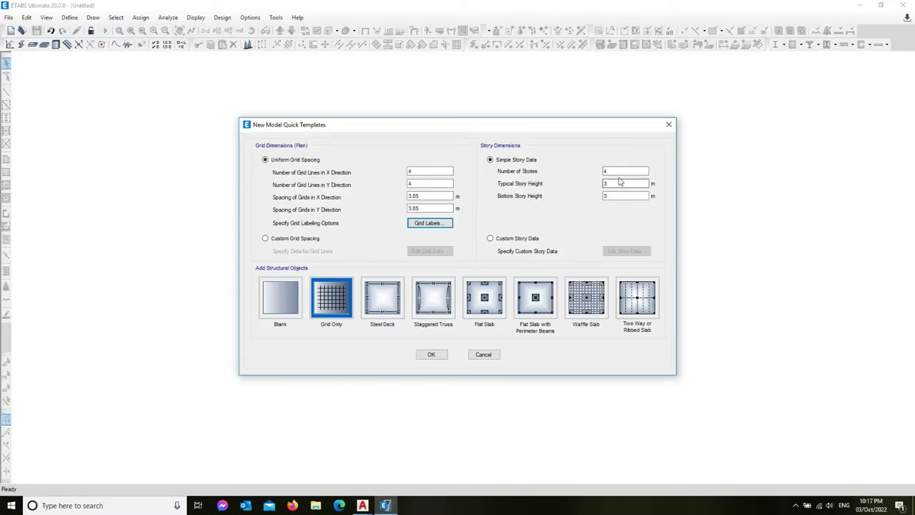
Step: Create the 4×4 grid-only model labelled 1–4 and A–D at 3.85 m, and zoom to it
click(431, 354)
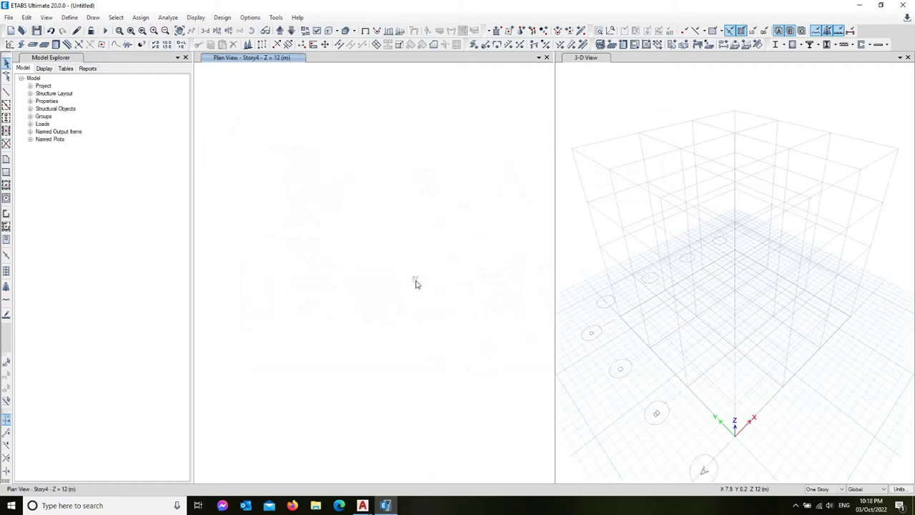
scroll(365, 270, up, 5)
scroll(368, 261, down, 6)
scroll(372, 256, up, 3)
scroll(364, 244, up, 4)
scroll(357, 222, down, 3)
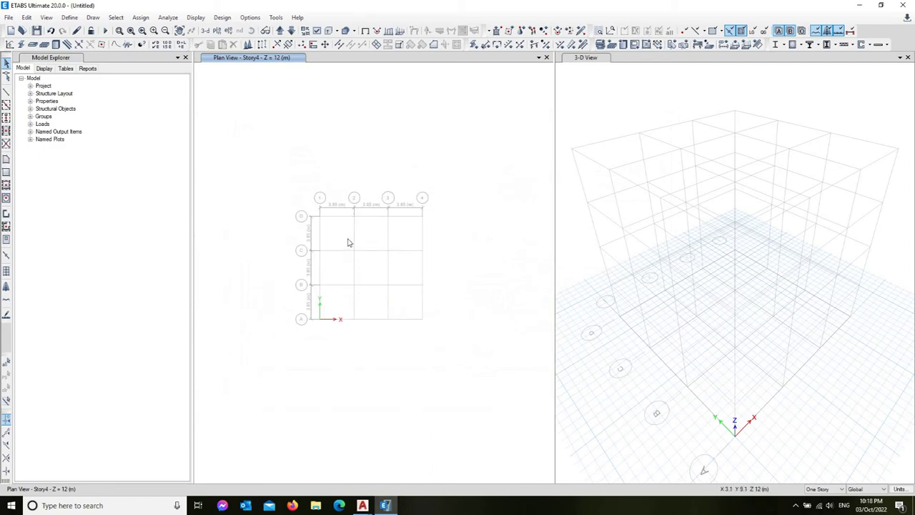
right_click(335, 173)
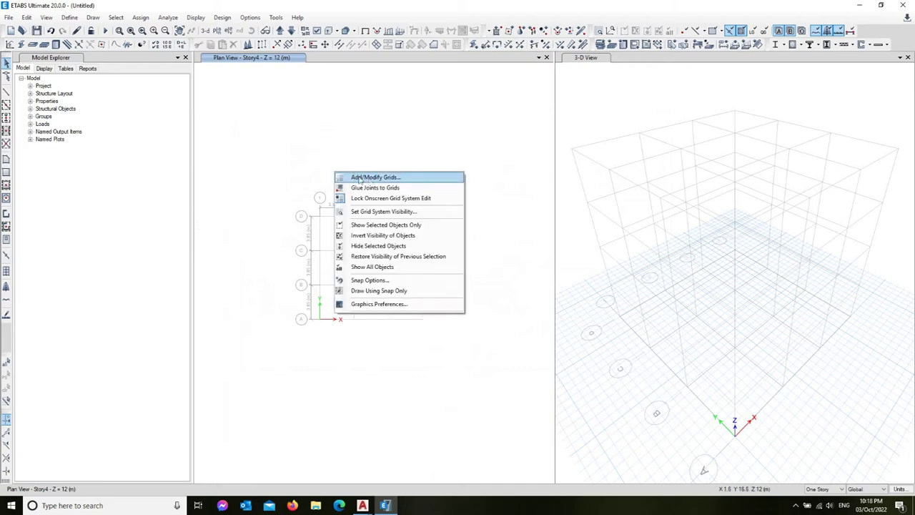
Step: Narrow the model explorer and enlarge the plan view relative to the 3-D view
click(299, 139)
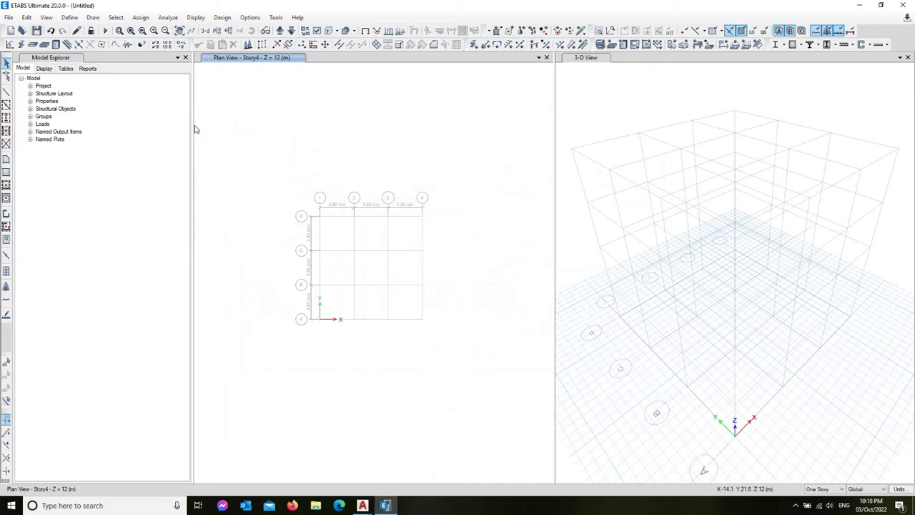
click(194, 126)
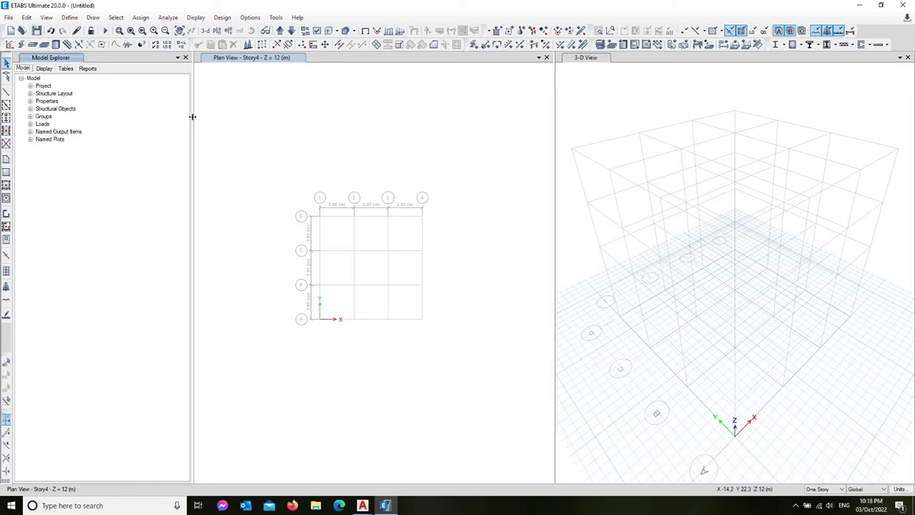
drag(192, 116, 115, 117)
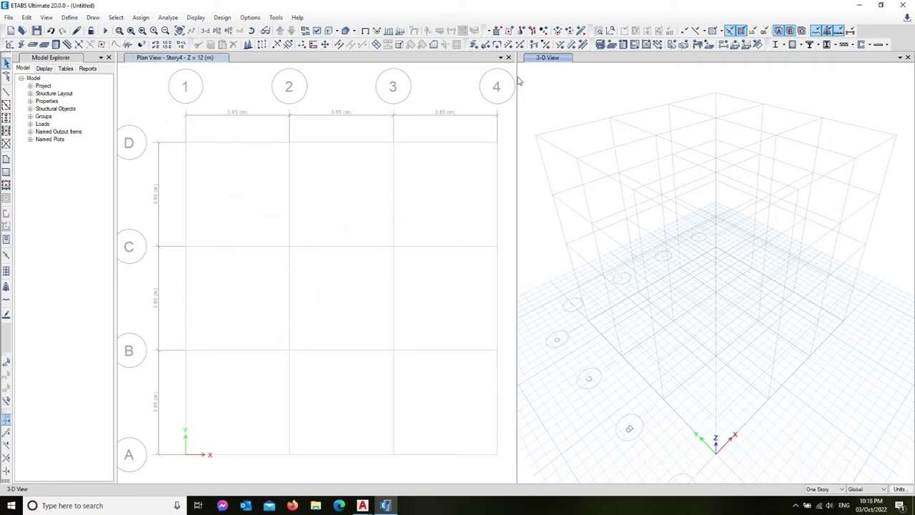
drag(516, 74, 725, 74)
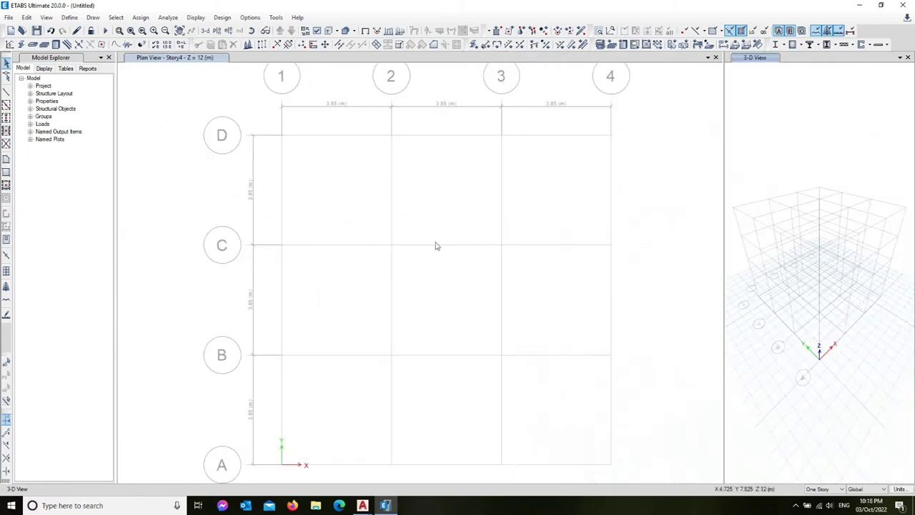
Step: Open grid system G1's data through Add/Modify Grids and display it as spacings
right_click(402, 180)
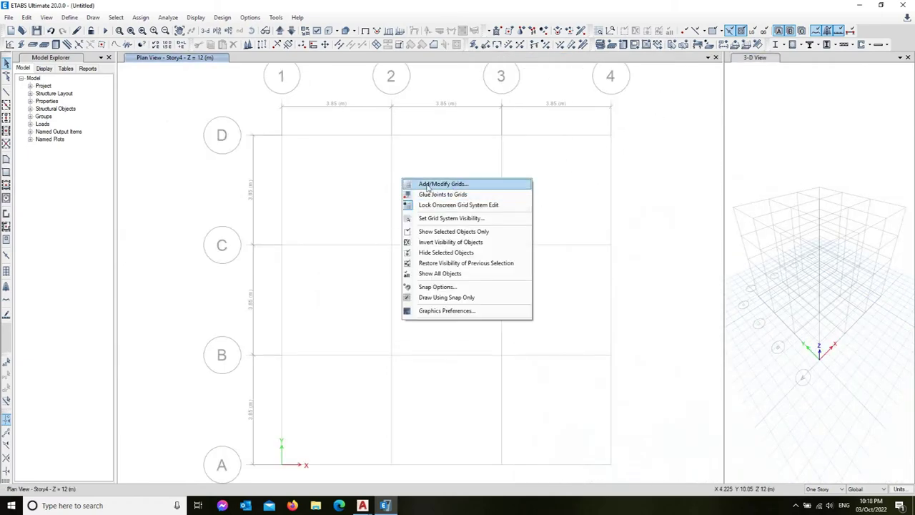
click(426, 186)
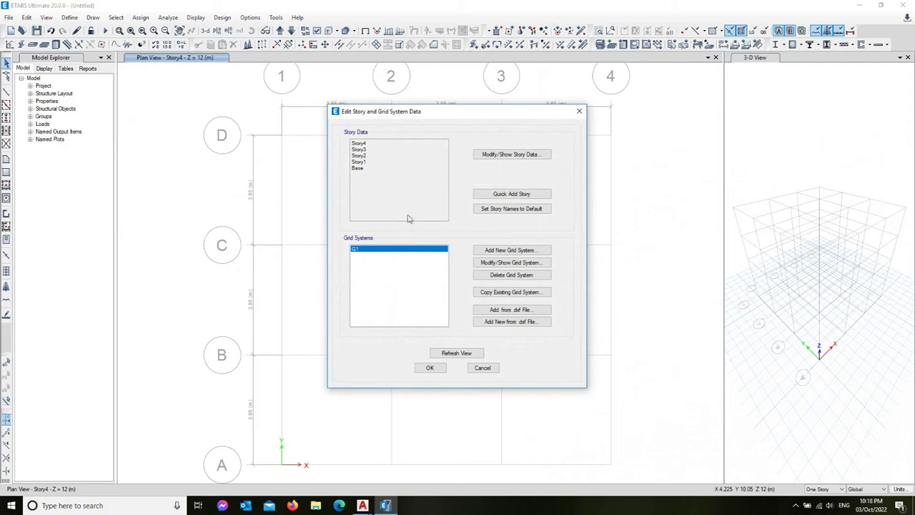
click(508, 262)
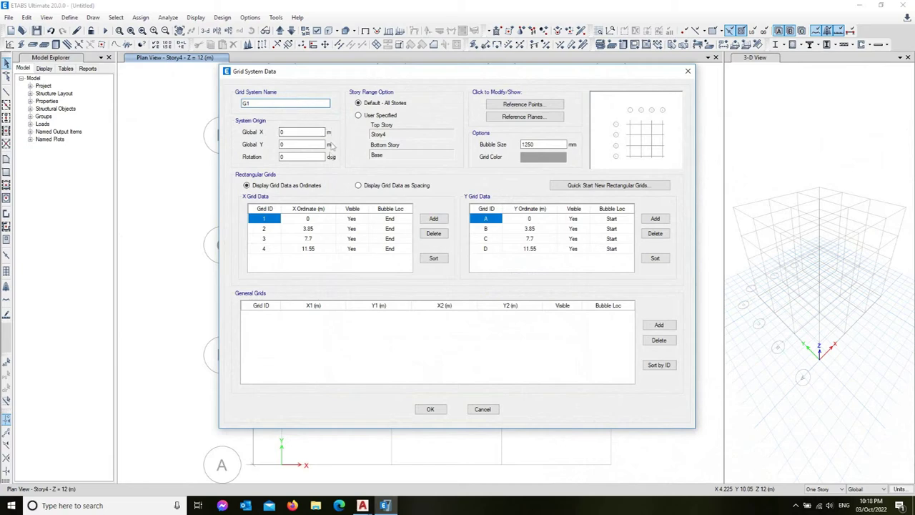
click(319, 221)
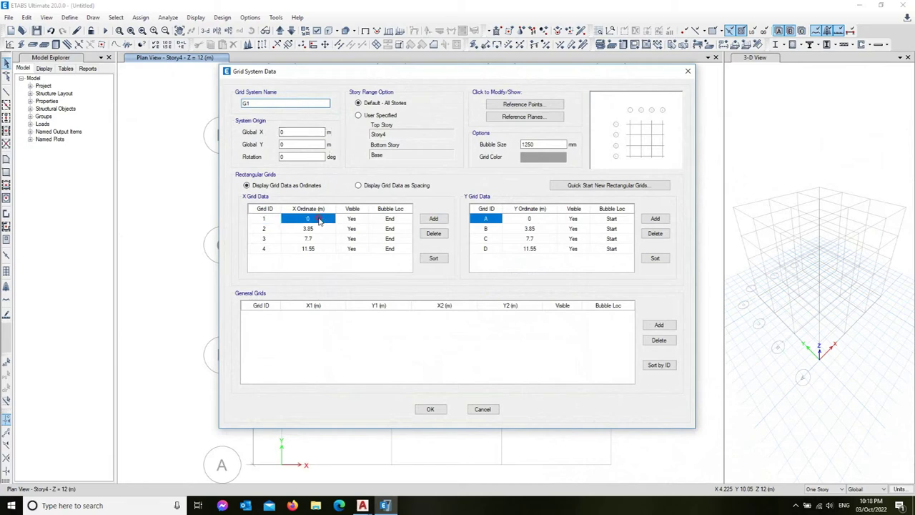
click(384, 187)
click(323, 230)
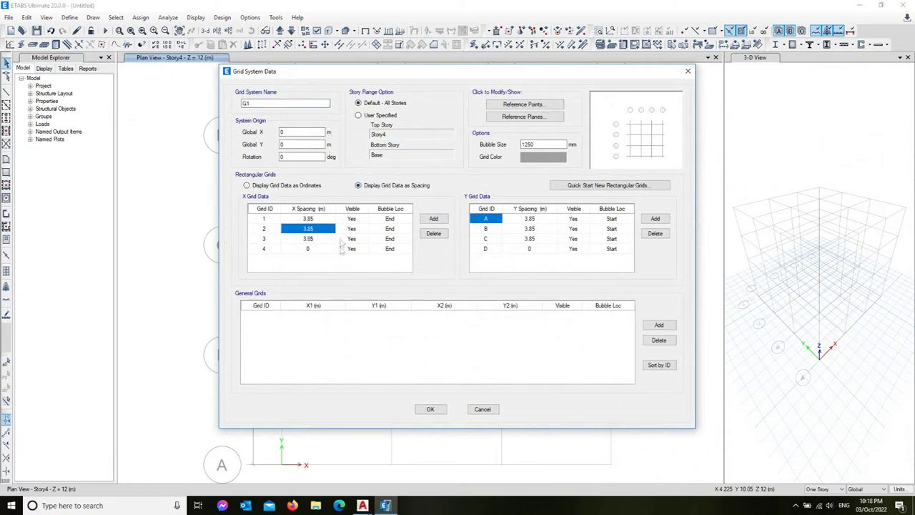
Step: Read the AutoCAD layout plan's grid bubbles to confirm the last X grid is 34
click(362, 506)
click(310, 465)
scroll(259, 315, down, 3)
scroll(259, 315, up, 2)
scroll(259, 315, up, 5)
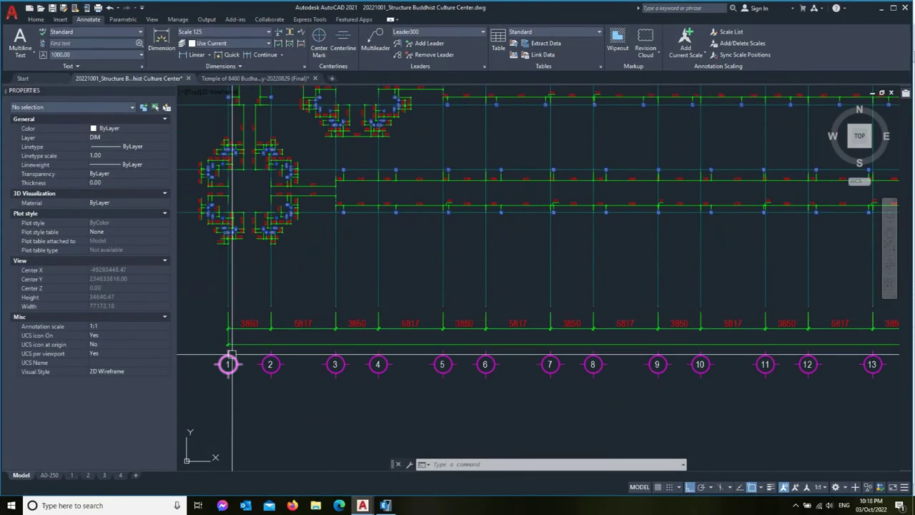
scroll(249, 357, down, 4)
scroll(807, 362, up, 3)
scroll(743, 359, up, 2)
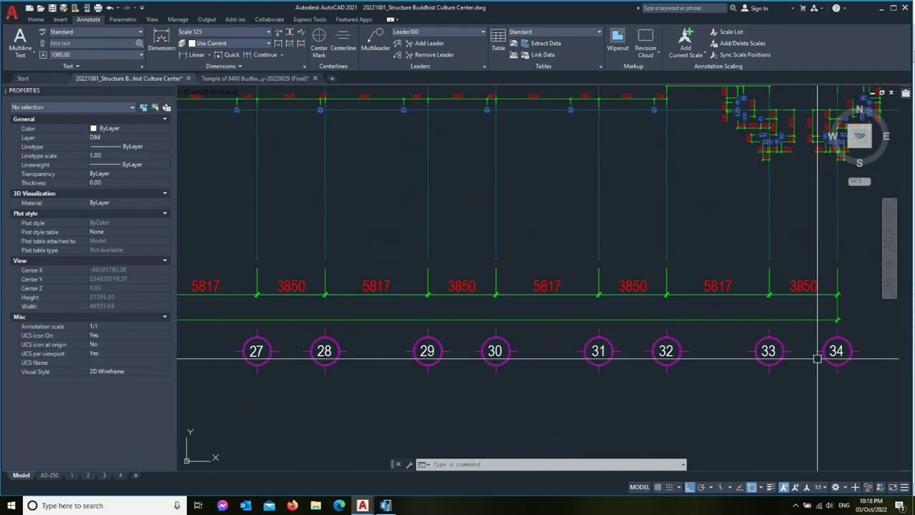
scroll(818, 358, down, 4)
click(385, 506)
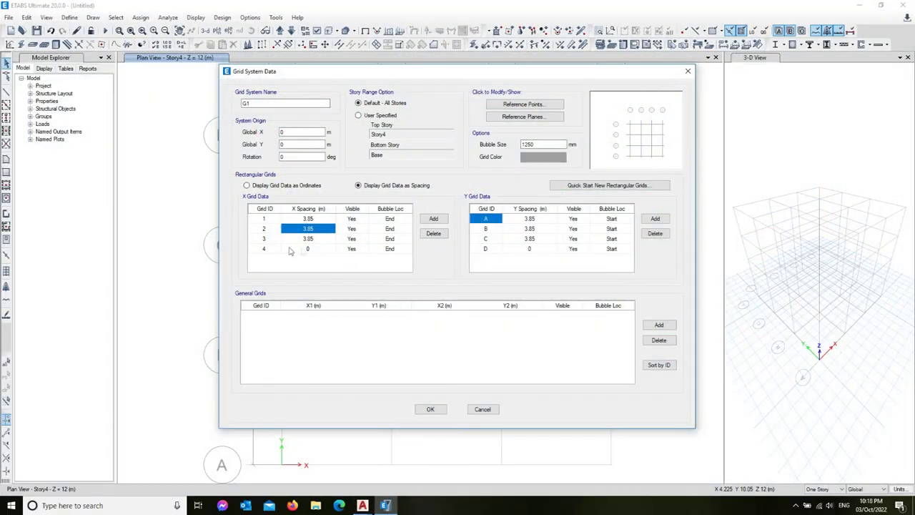
Step: Rename G1's X grid lines 3 and 4 to 33 and 34
double_click(264, 240)
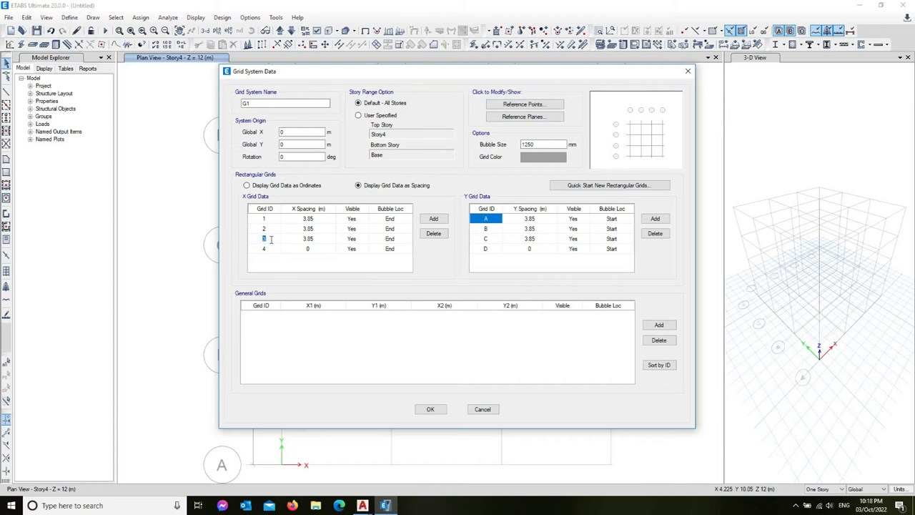
text(3)
click(265, 249)
click(264, 253)
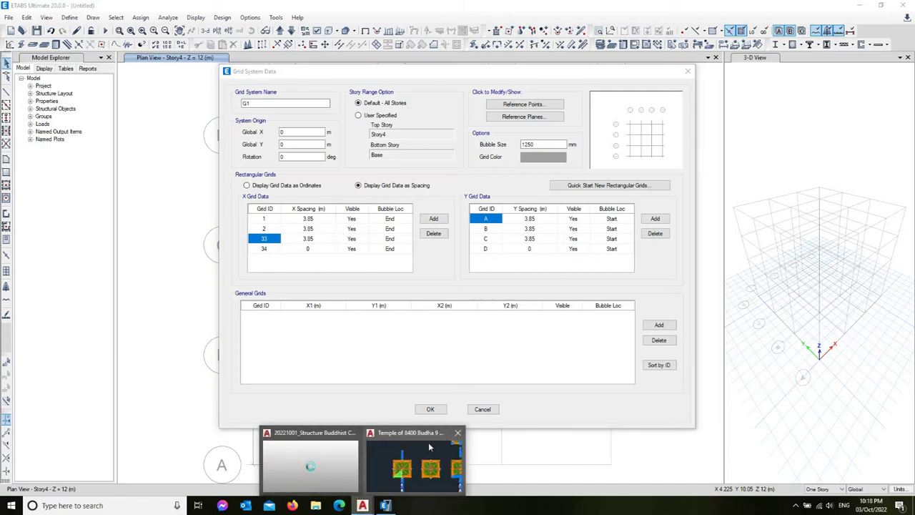
mouse_move(362, 506)
click(419, 404)
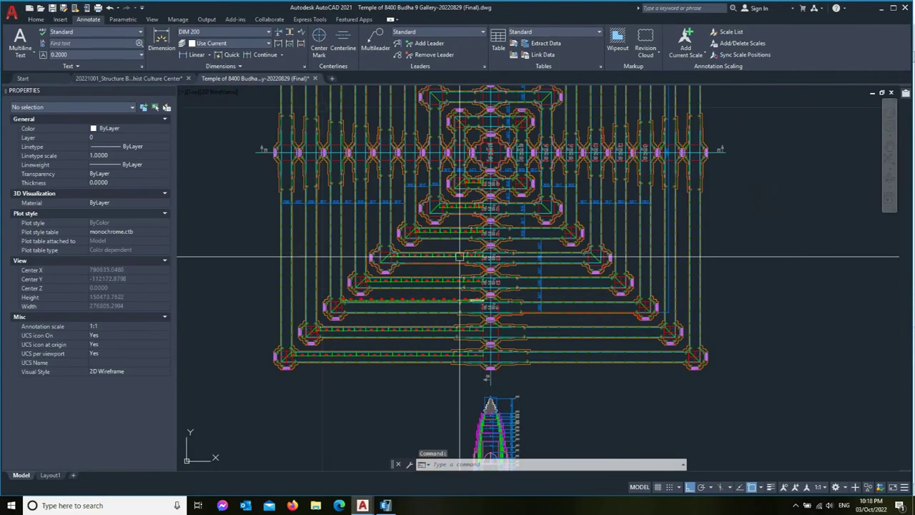
Step: Dimension the Temple plan's overall length with DIMLINEAR, reading 155767
click(197, 54)
scroll(429, 364, up, 6)
scroll(411, 363, up, 1)
scroll(300, 326, up, 2)
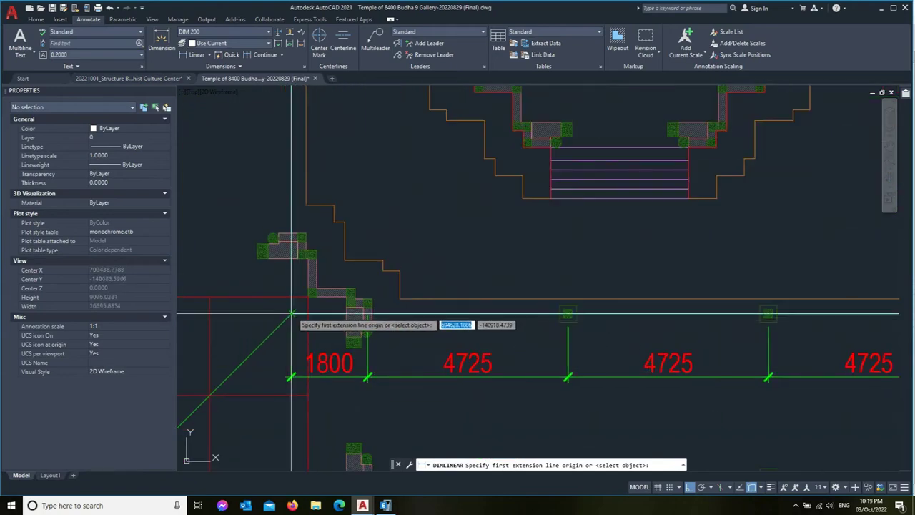
click(292, 313)
scroll(300, 344, down, 5)
scroll(630, 321, down, 2)
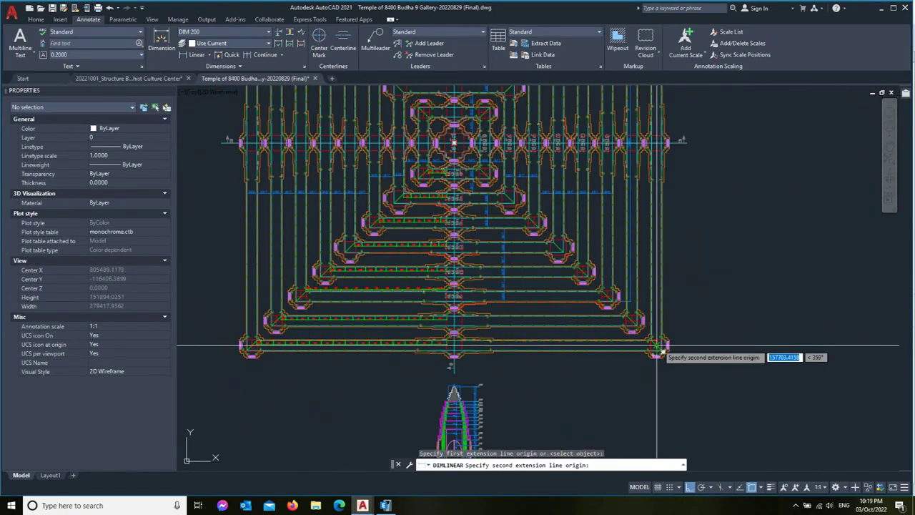
scroll(639, 318, up, 2)
scroll(712, 380, up, 2)
scroll(724, 368, up, 1)
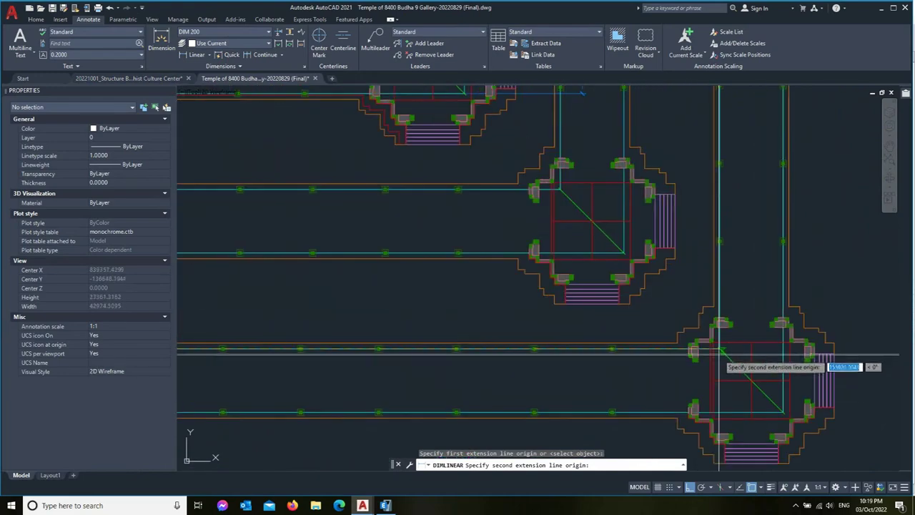
scroll(717, 347, down, 1)
click(717, 347)
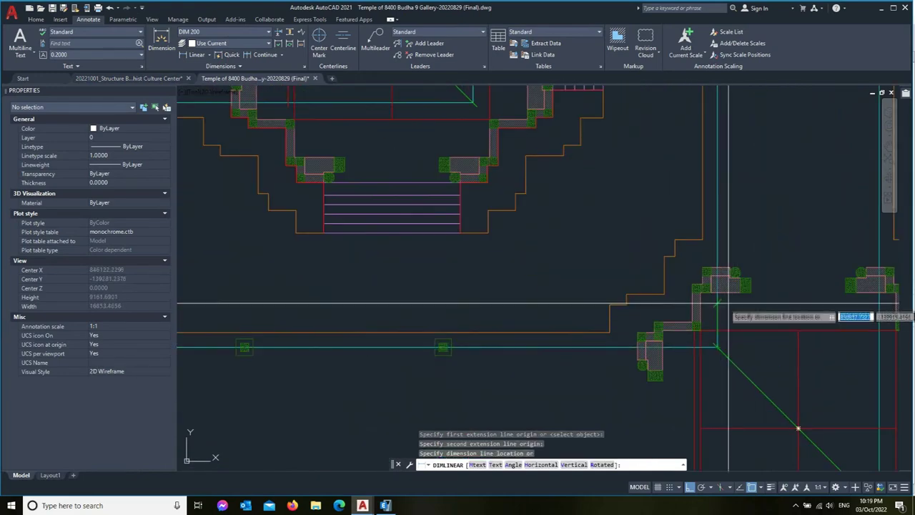
scroll(715, 319, down, 2)
scroll(717, 318, down, 3)
scroll(494, 361, up, 4)
scroll(497, 357, up, 2)
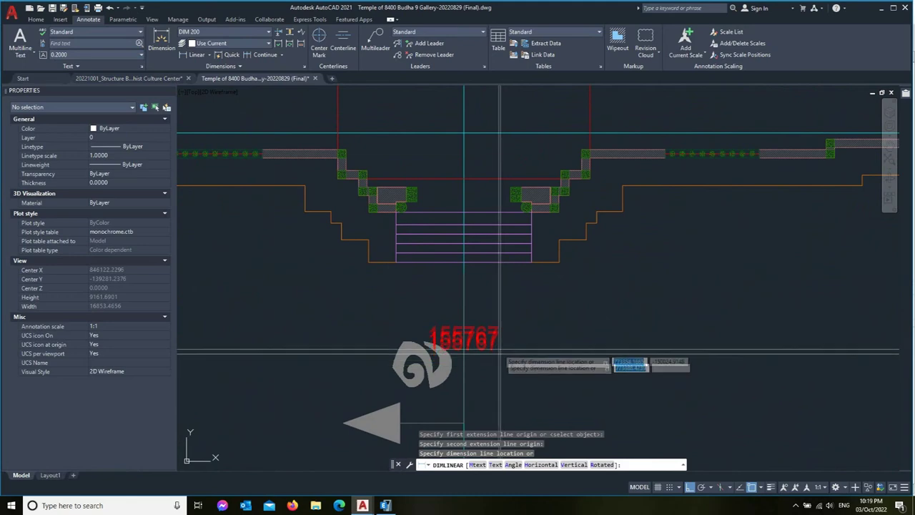
click(513, 312)
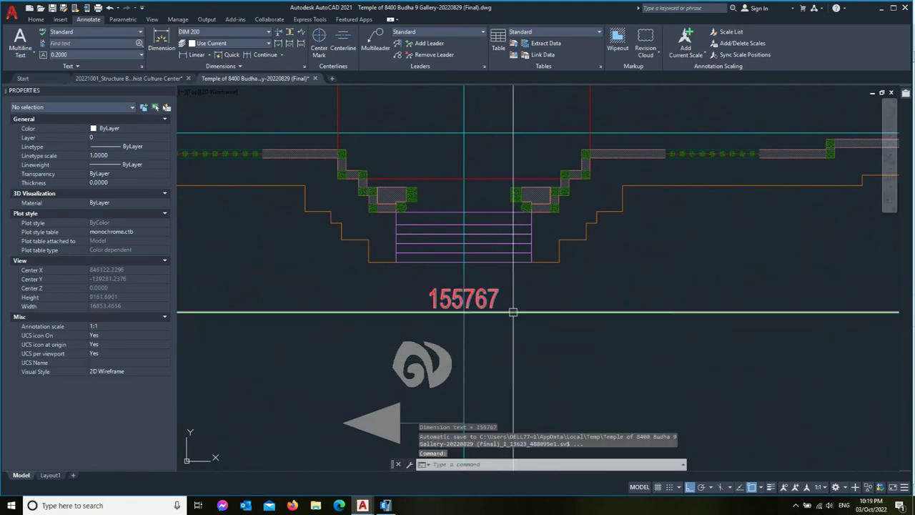
scroll(513, 311, down, 1)
scroll(513, 312, down, 2)
key(Escape)
scroll(512, 312, up, 2)
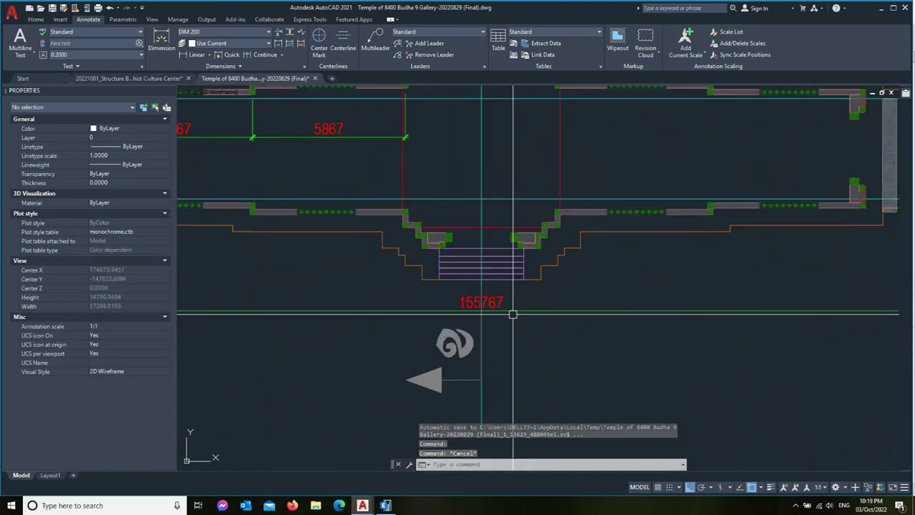
scroll(513, 312, up, 1)
click(513, 311)
key(Escape)
Step: On the Structure drawing, dimension grid 2 to grid 33, measuring 155768
key(ctrl+Tab)
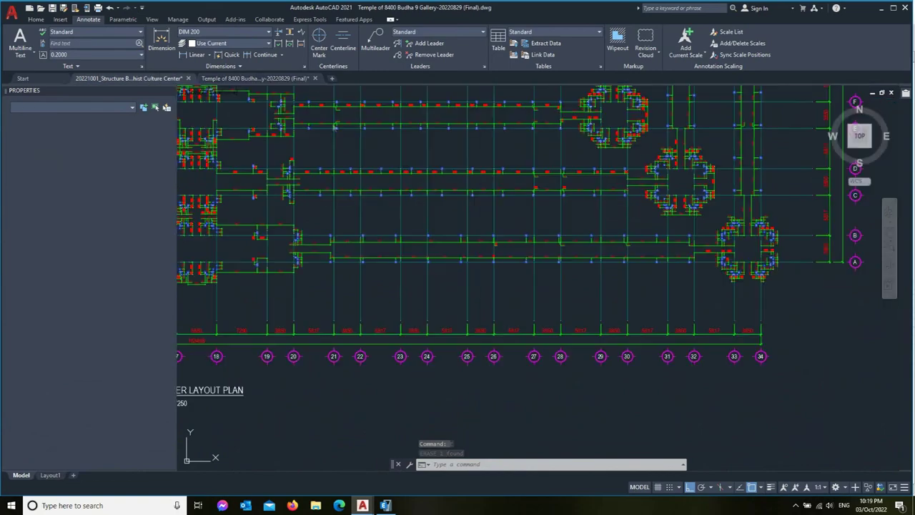
scroll(508, 254, up, 2)
scroll(327, 255, up, 1)
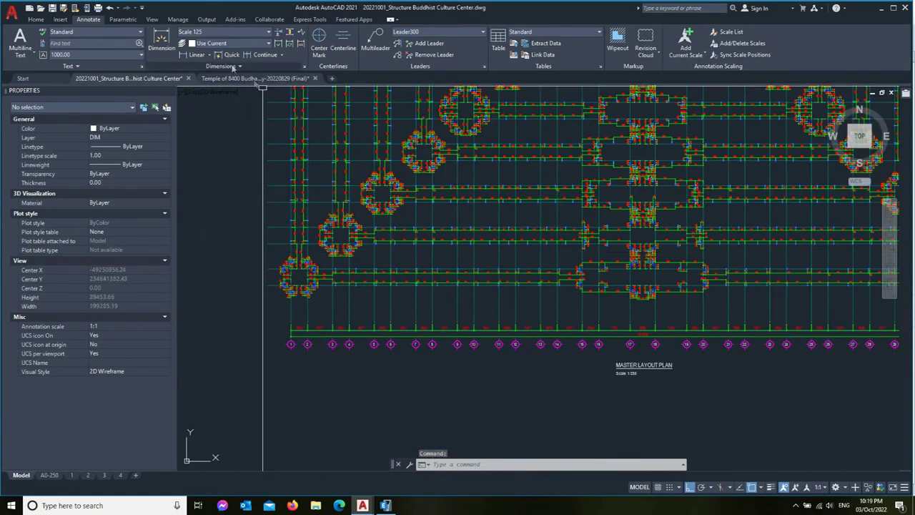
click(189, 56)
click(312, 327)
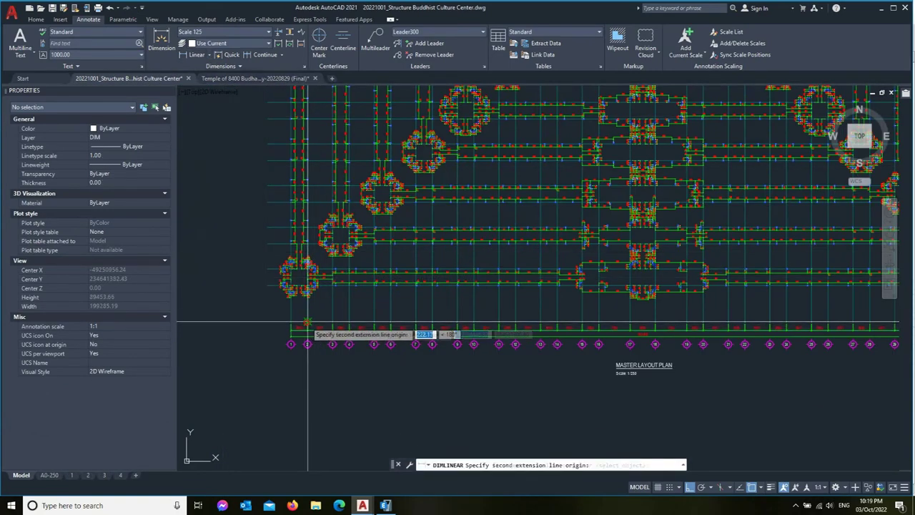
scroll(608, 344, down, 2)
scroll(609, 344, up, 3)
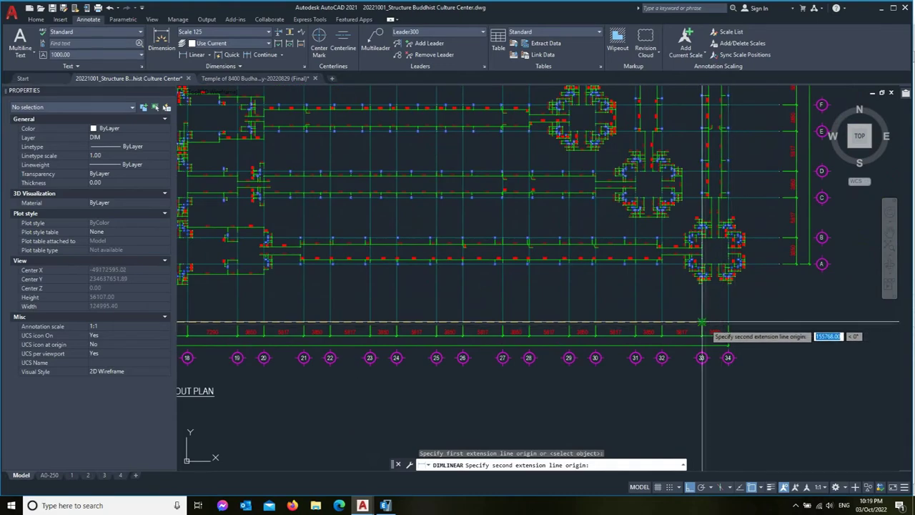
click(713, 333)
scroll(536, 315, down, 2)
scroll(388, 317, up, 2)
scroll(437, 341, up, 3)
click(437, 341)
scroll(494, 343, up, 2)
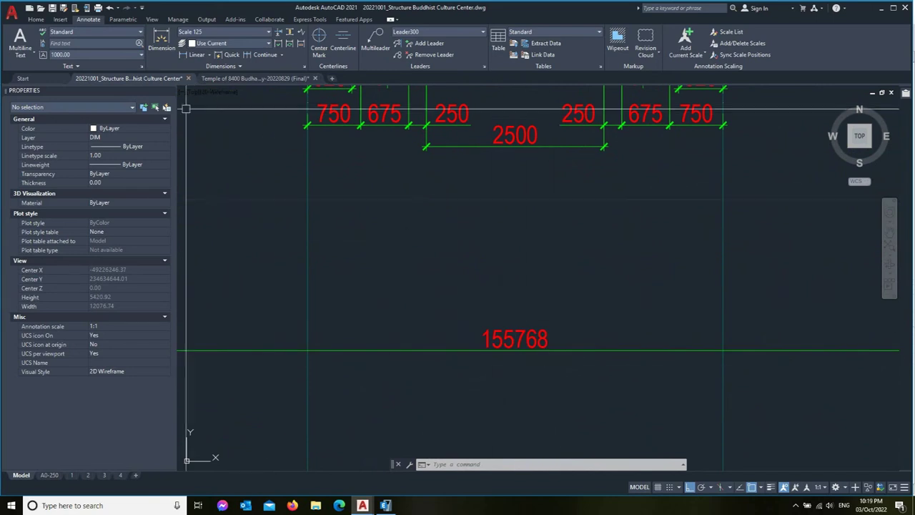
click(390, 507)
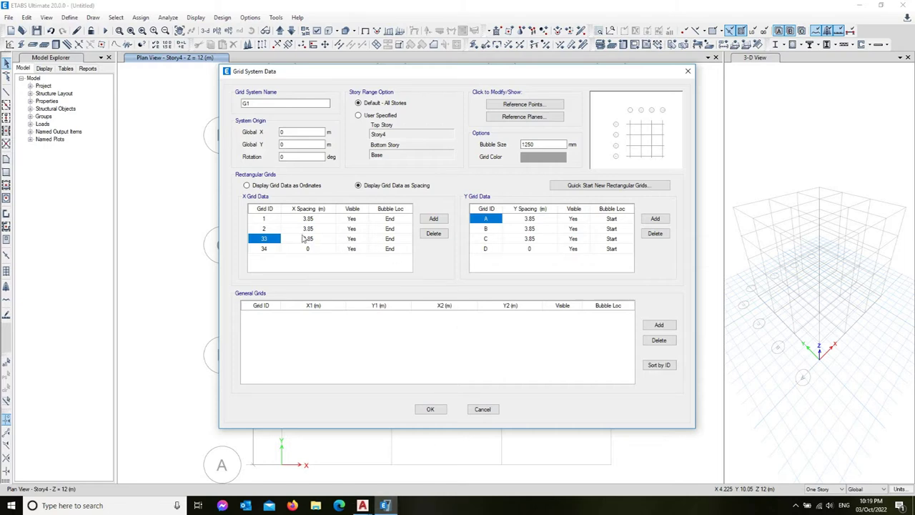
Step: Enter 155768 as grid 2's X spacing and grid B's Y spacing
click(311, 228)
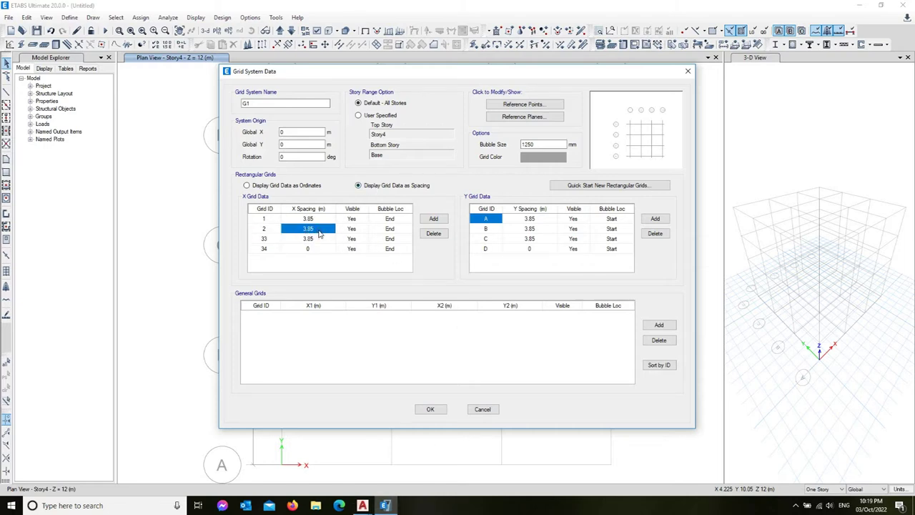
text(1557)
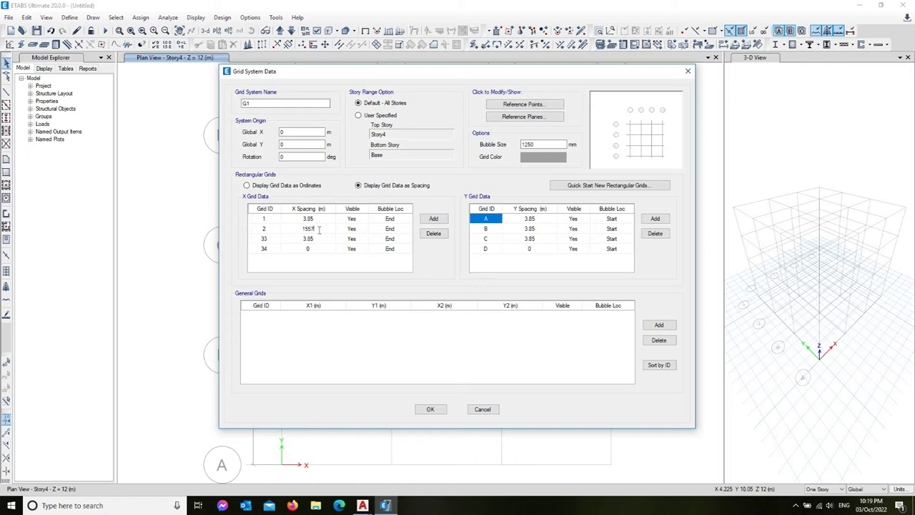
text(68)
click(321, 239)
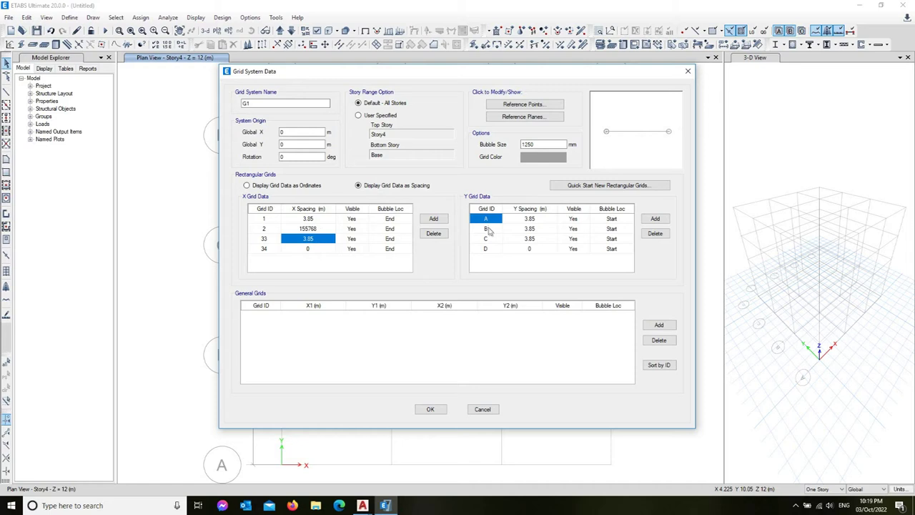
click(548, 222)
click(543, 230)
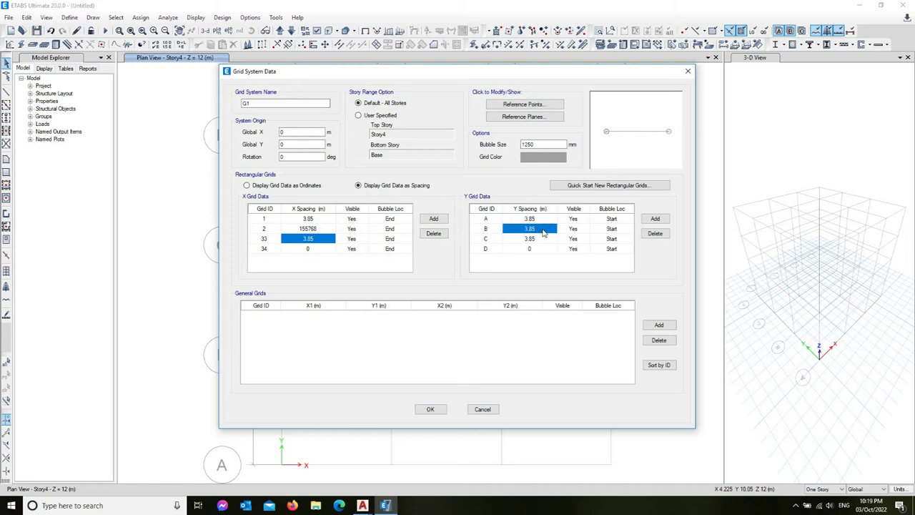
text(155768)
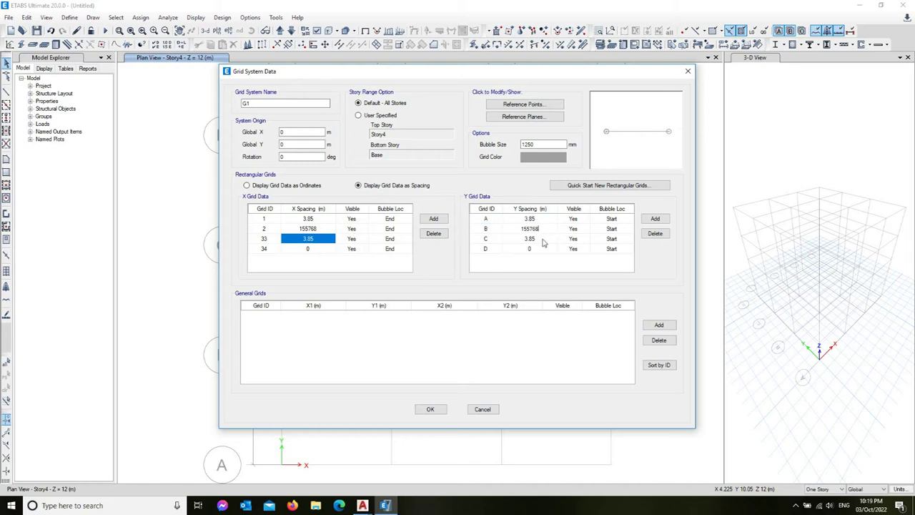
click(543, 241)
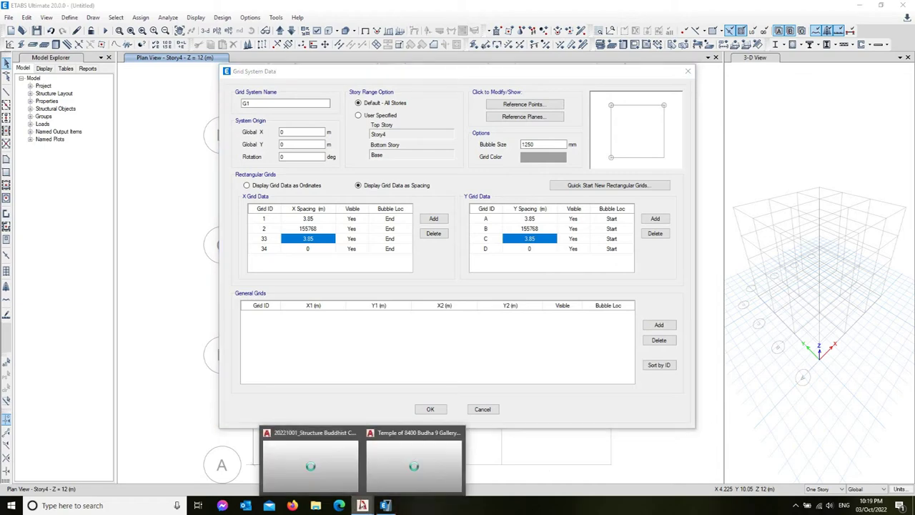
click(363, 506)
Step: Erase the temporary 155768 dimension from the AutoCAD master layout plan
click(357, 465)
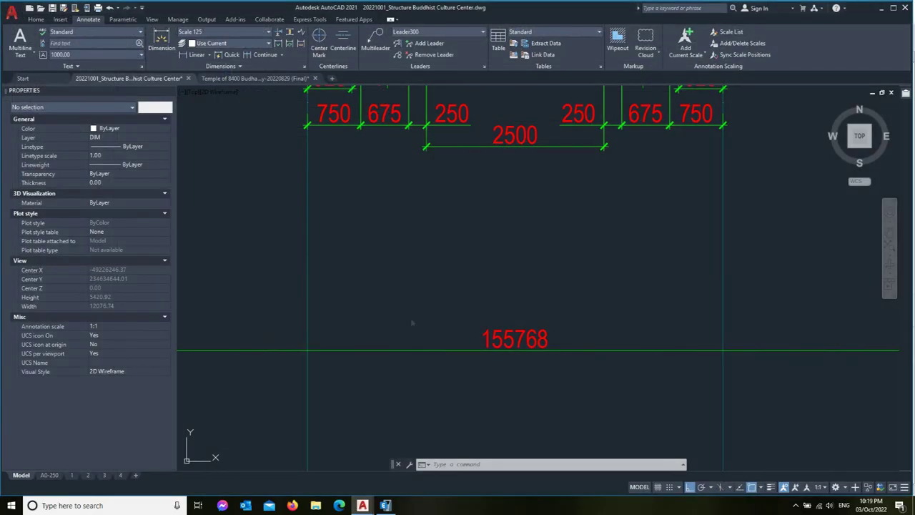
click(437, 373)
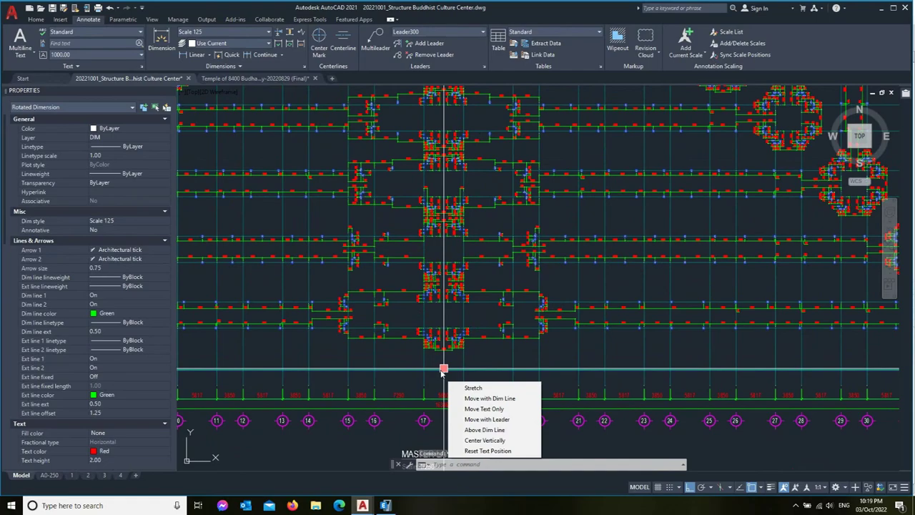
key(Delete)
Step: Zoom over the Y grid bubbles AD–AH to confirm the grids end at AH, then return to ETABS
scroll(429, 372, down, 2)
scroll(787, 400, up, 2)
scroll(716, 372, down, 3)
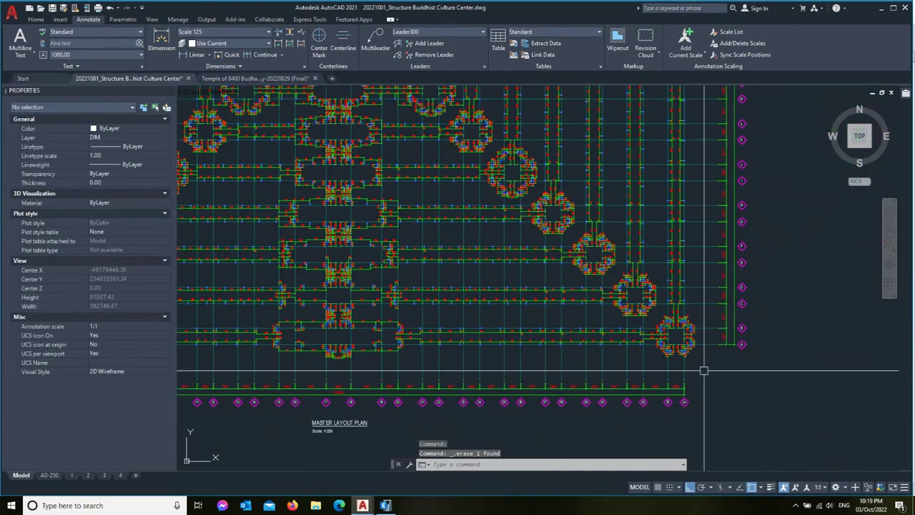
scroll(722, 361, up, 2)
scroll(725, 416, down, 5)
scroll(726, 415, up, 4)
scroll(650, 282, up, 2)
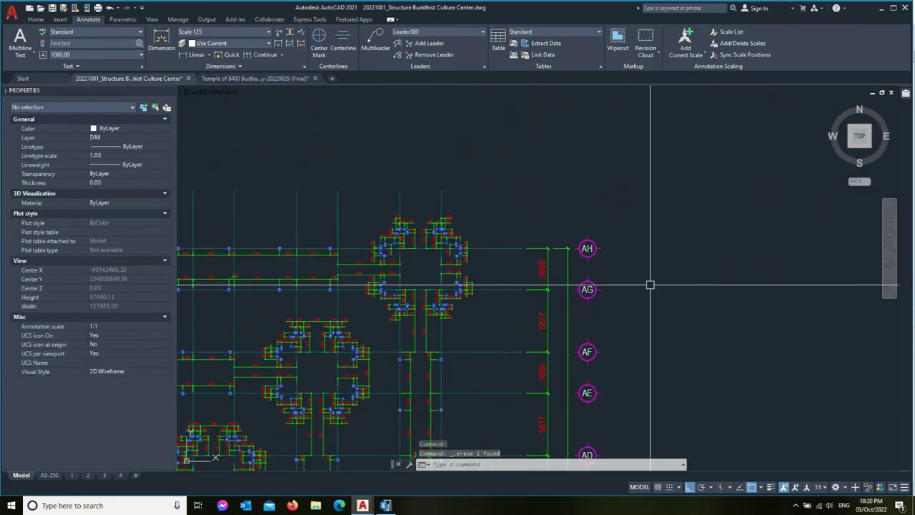
scroll(588, 231, up, 3)
scroll(582, 250, down, 4)
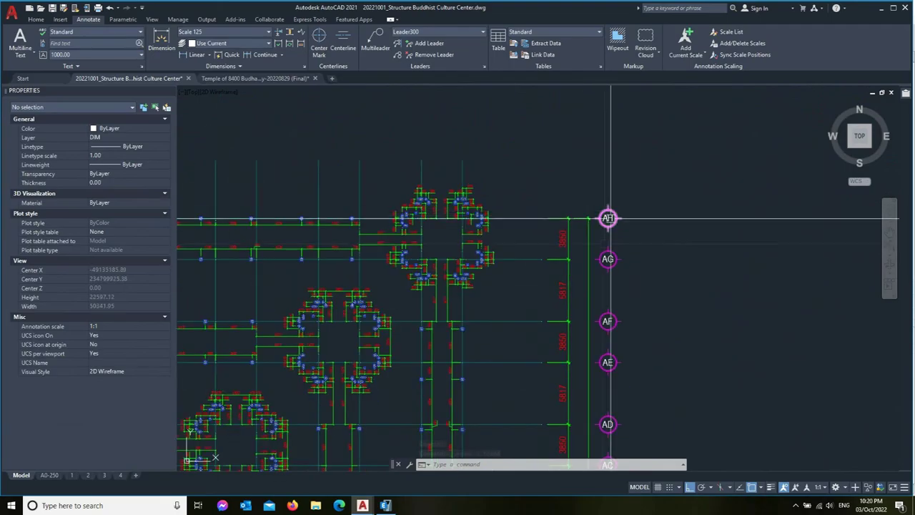
click(387, 506)
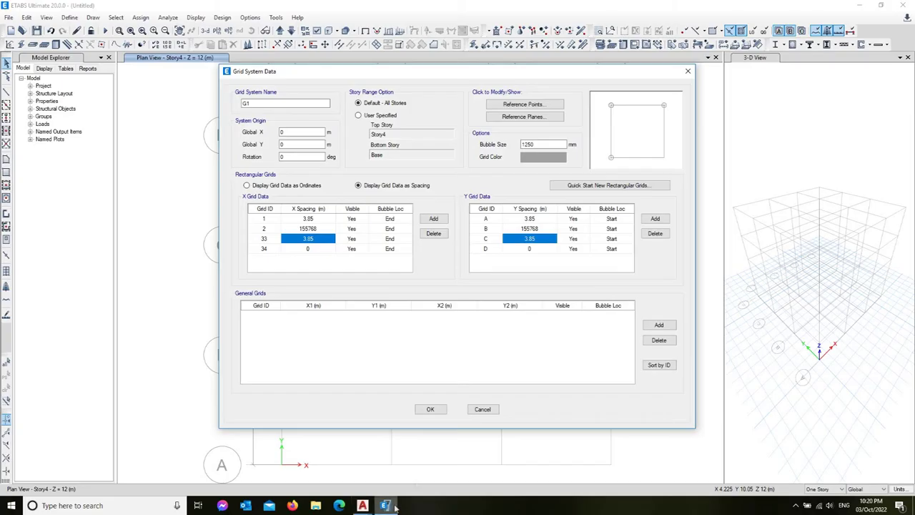
Step: Rename Y gridlines C and D to AG and AH in the grid system data
click(487, 241)
click(489, 248)
click(489, 249)
text(AH)
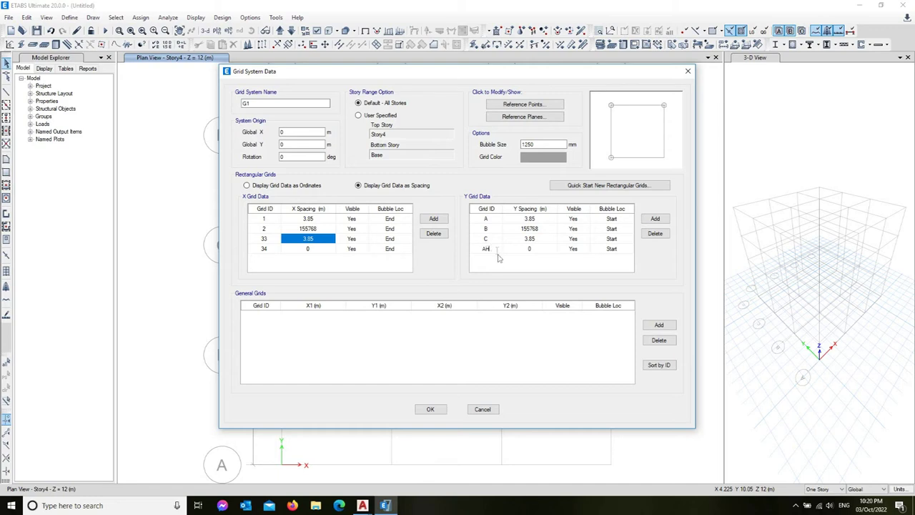
click(496, 241)
click(496, 242)
text(A)
click(492, 256)
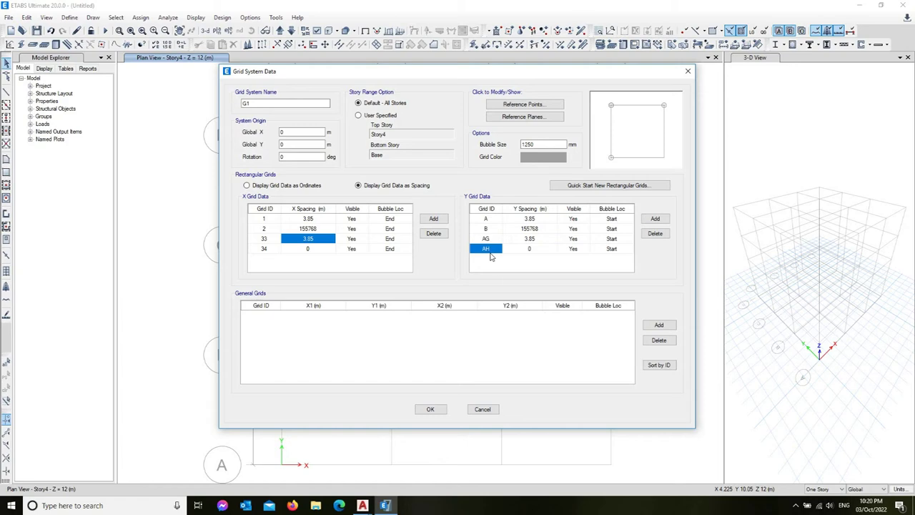
Step: Accept the grid edits, refresh the view, and close the story and grid dialog
click(431, 409)
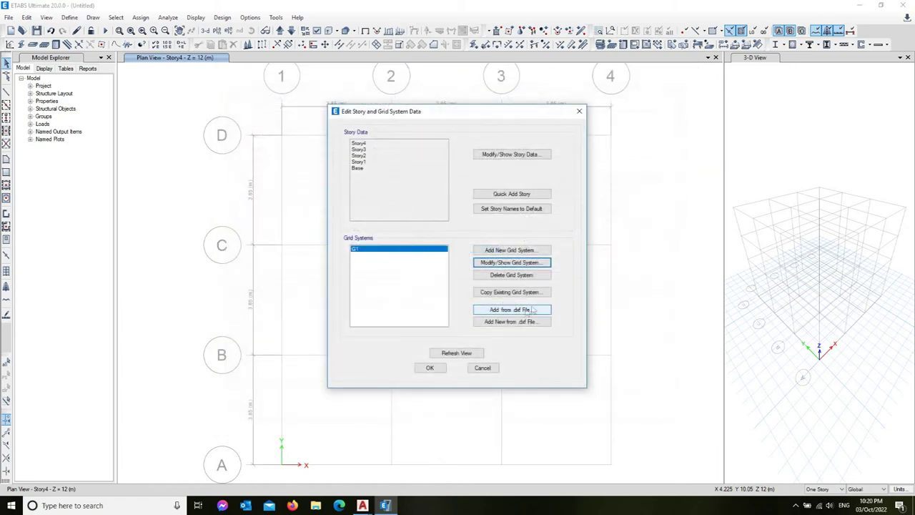
click(472, 354)
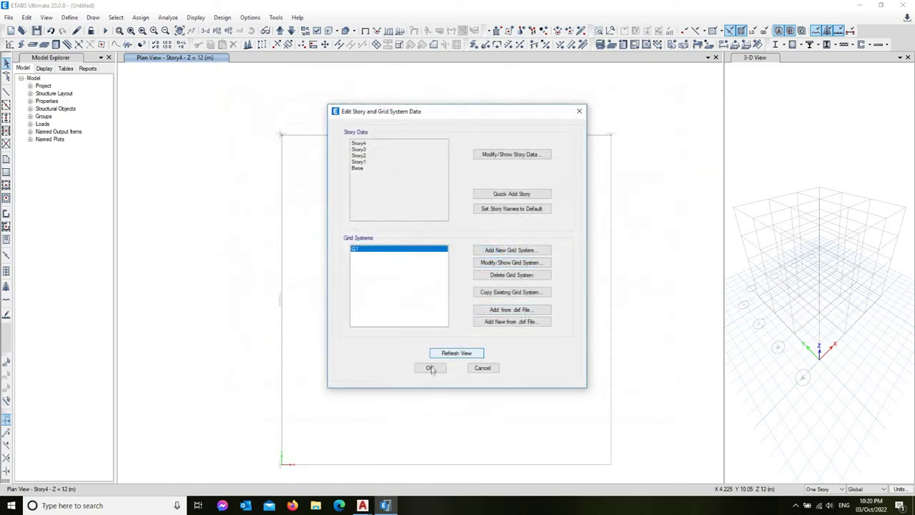
click(482, 367)
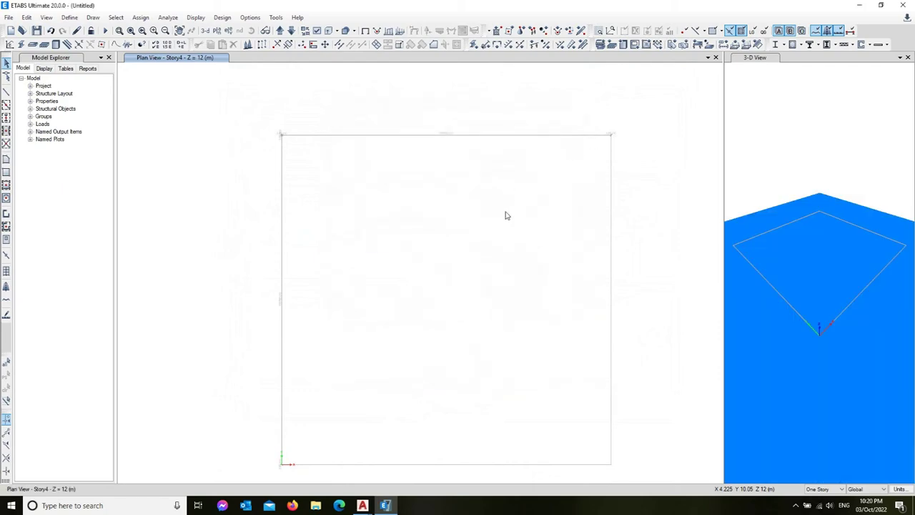
scroll(520, 159, up, 2)
scroll(601, 143, up, 2)
scroll(543, 165, up, 2)
scroll(582, 196, down, 2)
scroll(603, 241, down, 2)
scroll(551, 231, up, 2)
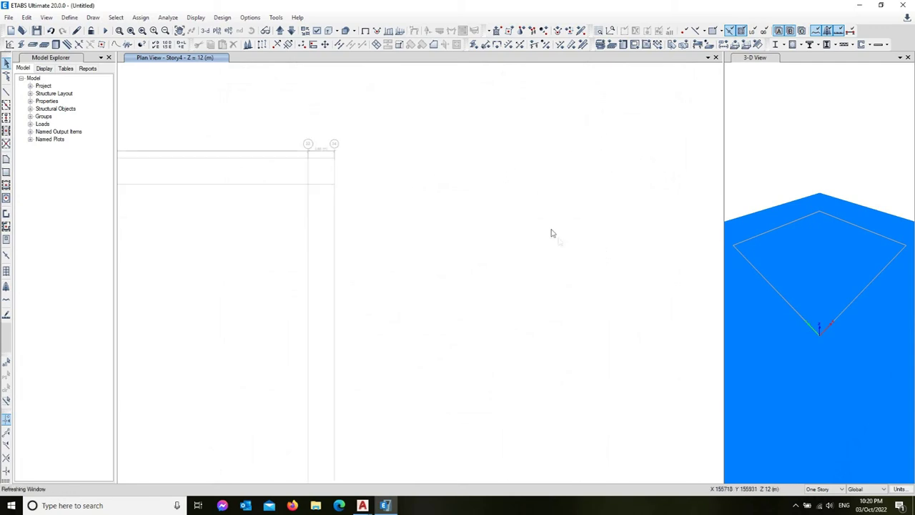
middle_drag(332, 171, 547, 188)
scroll(544, 163, down, 1)
scroll(529, 168, up, 3)
scroll(656, 155, down, 2)
scroll(635, 144, up, 3)
middle_drag(634, 144, 501, 178)
scroll(500, 178, down, 2)
scroll(493, 182, down, 2)
scroll(501, 178, up, 2)
scroll(505, 174, up, 2)
scroll(572, 120, up, 3)
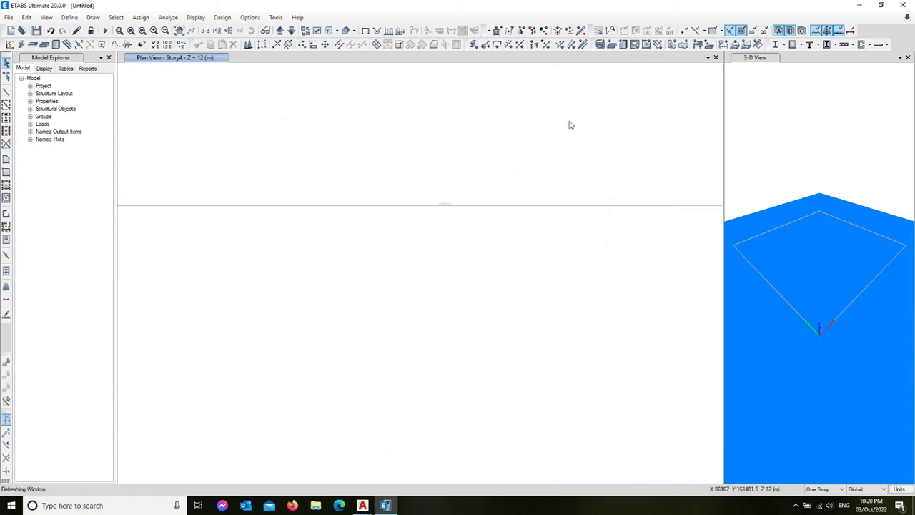
right_click(452, 180)
Step: In the G1 grid data, change grid 33's X ordinate to 155.768
click(479, 187)
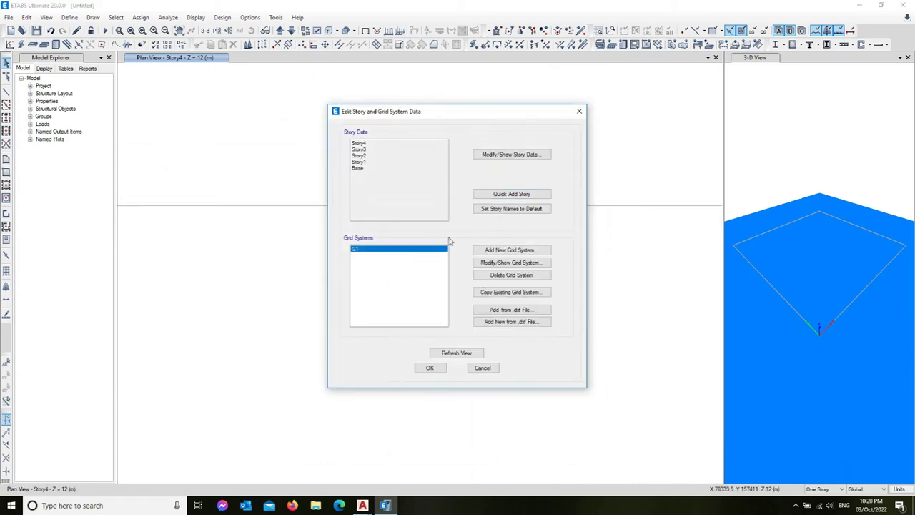
click(503, 264)
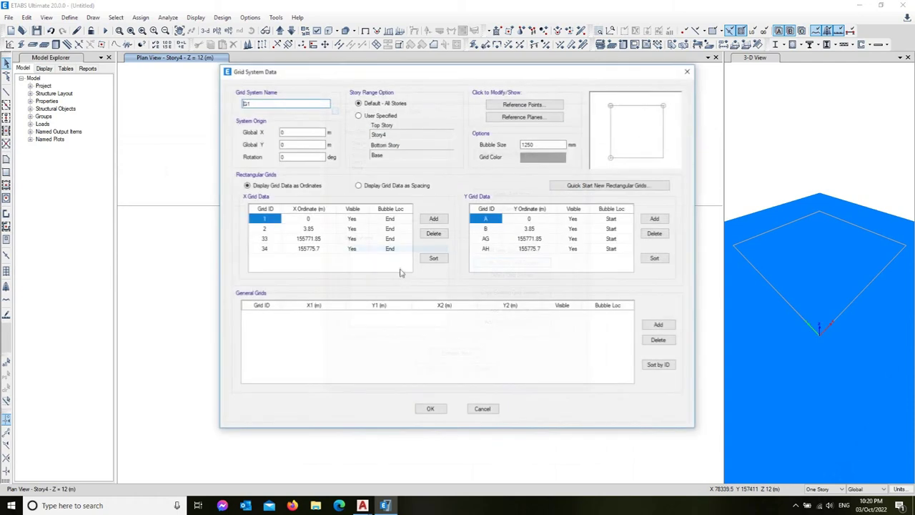
click(315, 242)
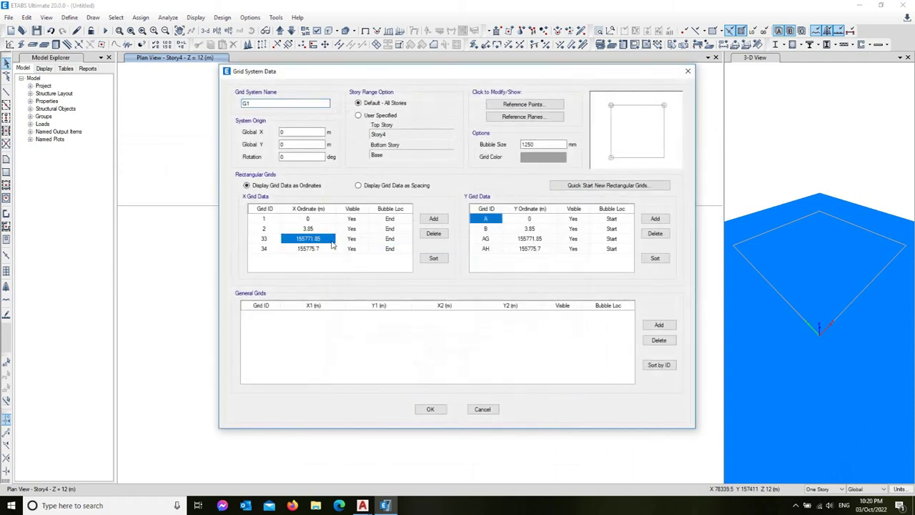
text(15)
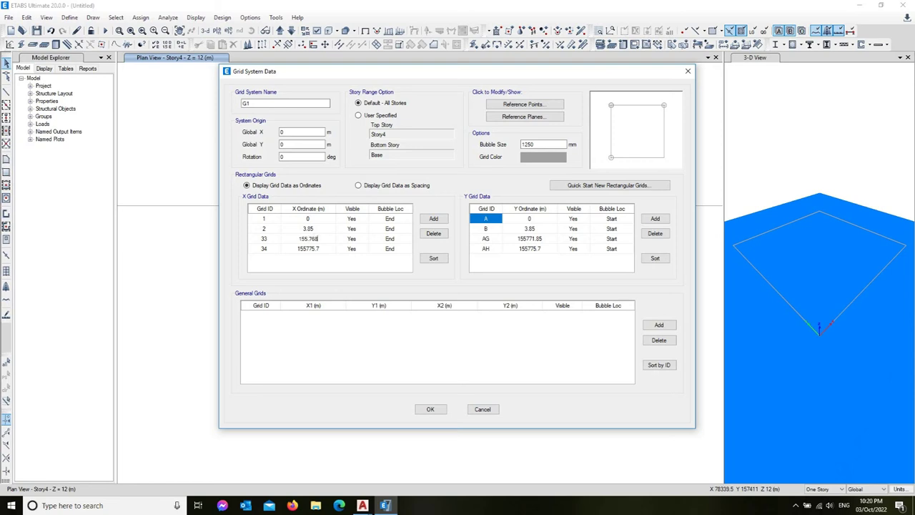
click(321, 252)
Step: Show grid data as spacing; set grid 2's X spacing to 155.768 and grid 33's to 3.85
click(359, 185)
click(328, 230)
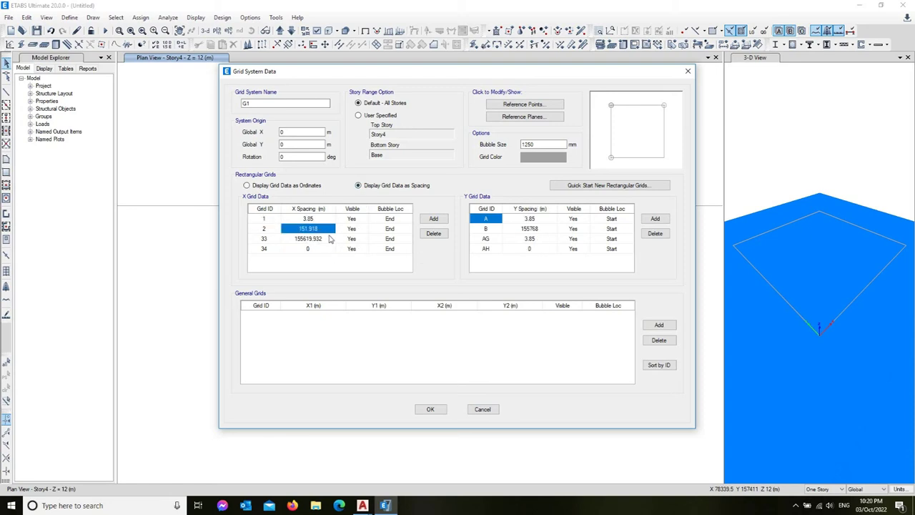
text(1)
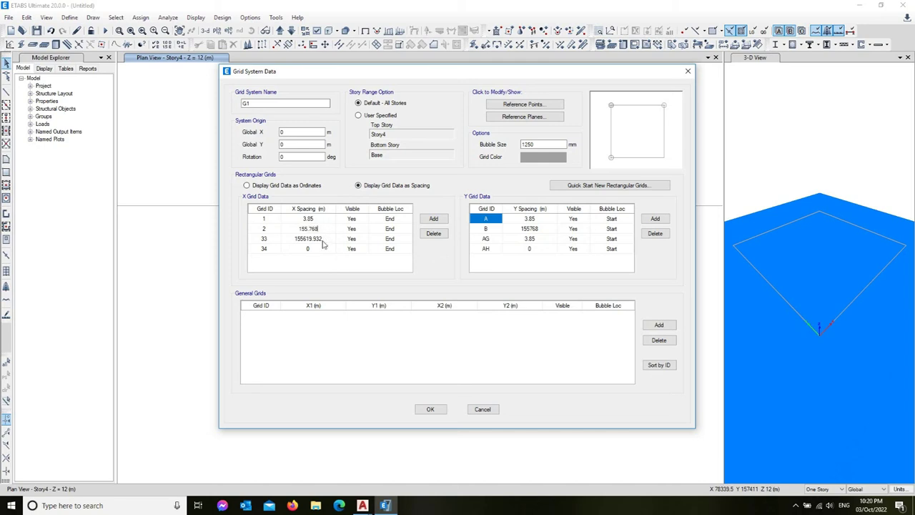
click(325, 239)
text(3)
click(327, 247)
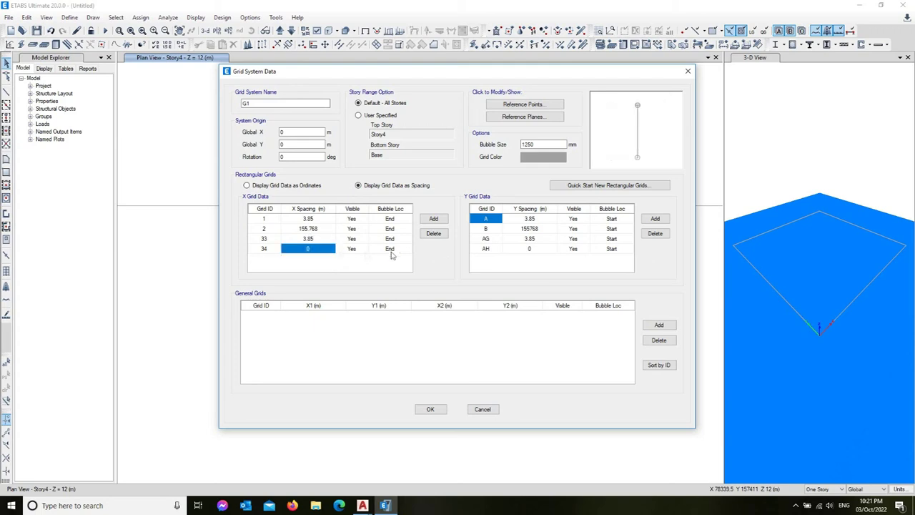
Step: Set gridline B's Y spacing to 155.768, accept the grid, and redraw the model
click(541, 229)
text(1)
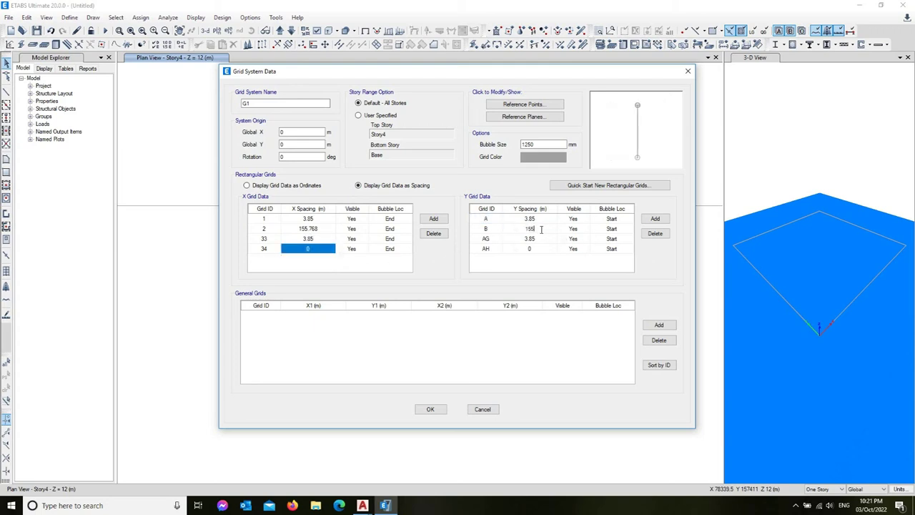
click(541, 238)
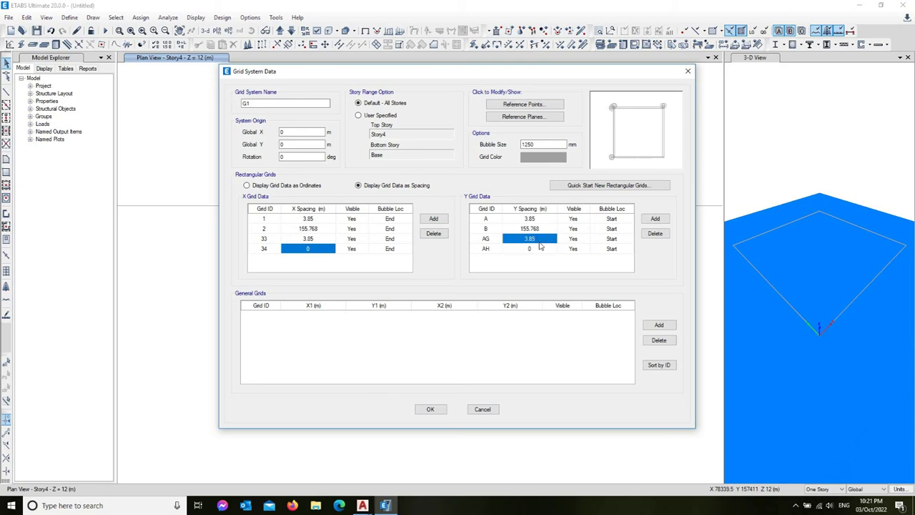
click(544, 250)
click(430, 409)
click(457, 352)
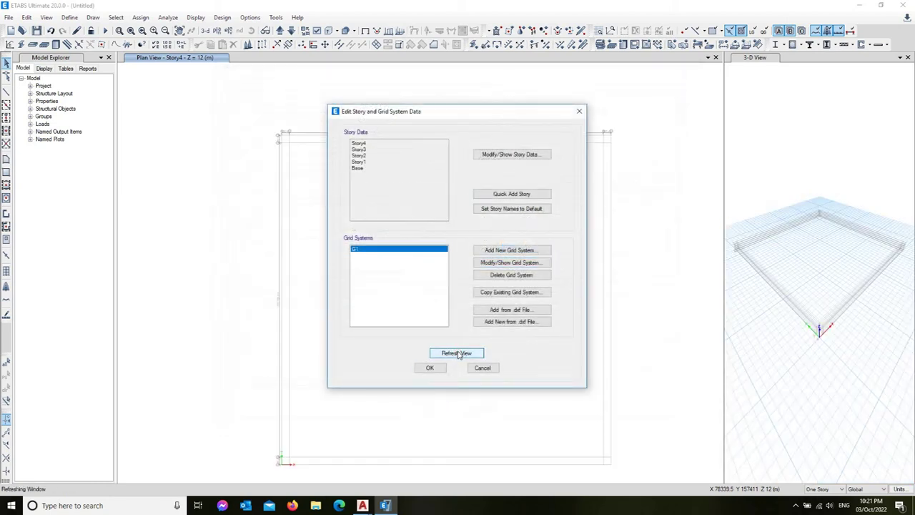
Step: Close the dialog, zoom around the resized G1 plan, and reopen Edit Stories and Grid Systems
click(436, 368)
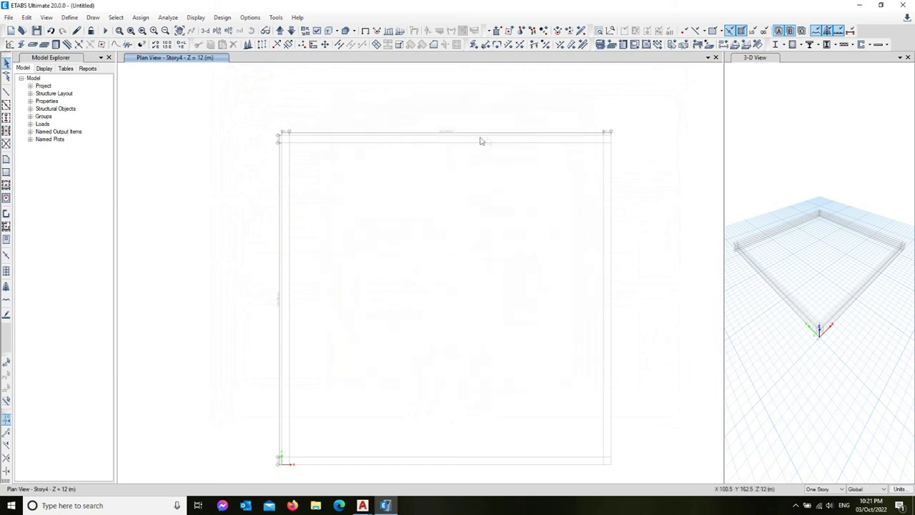
scroll(283, 135, up, 2)
scroll(282, 134, up, 2)
scroll(204, 135, down, 1)
scroll(208, 142, down, 1)
scroll(206, 139, down, 2)
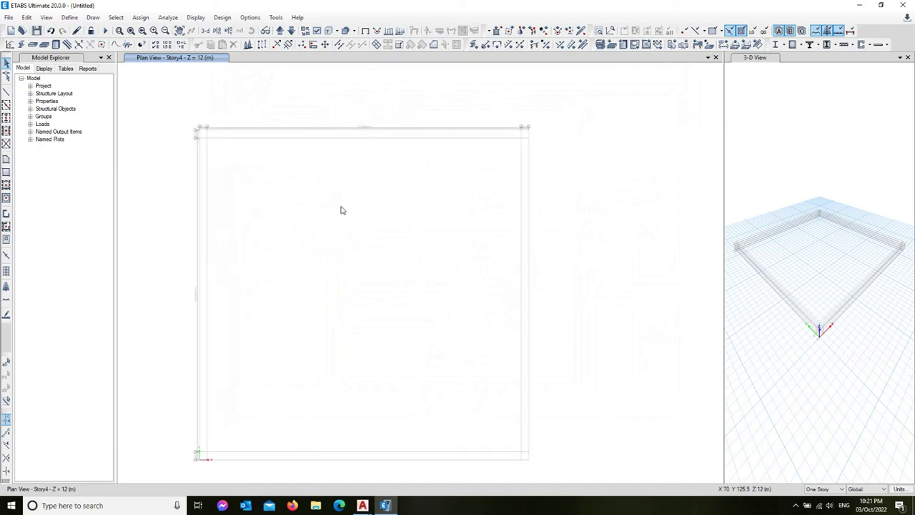
scroll(382, 195, down, 2)
scroll(350, 178, up, 2)
scroll(332, 204, down, 2)
scroll(331, 204, up, 3)
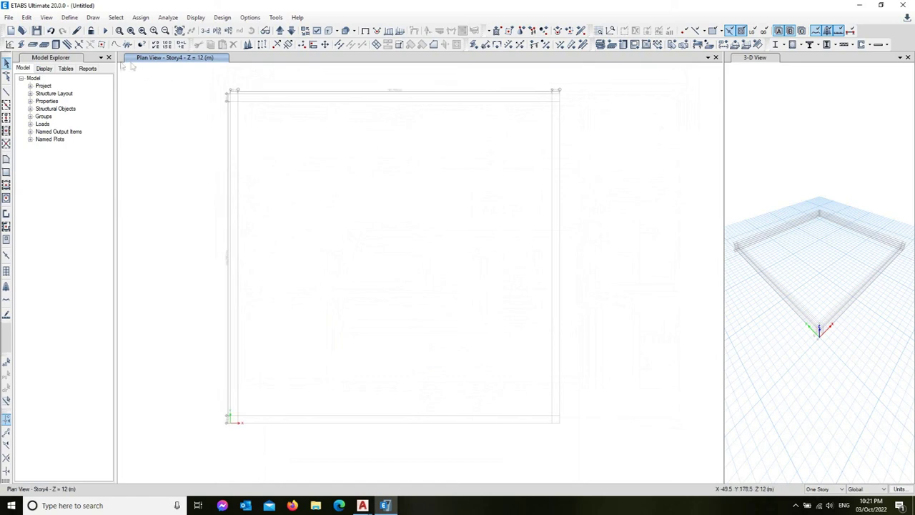
right_click(290, 70)
click(318, 74)
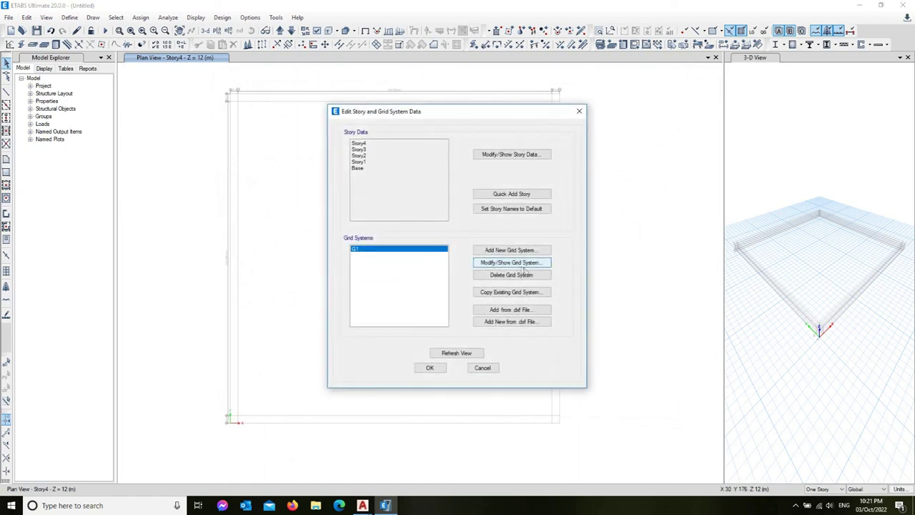
Step: Verify the tower's grid ordinates read 0, 3.85, 159.618 and 163.468 in both directions, then close the editors
click(429, 368)
click(29, 18)
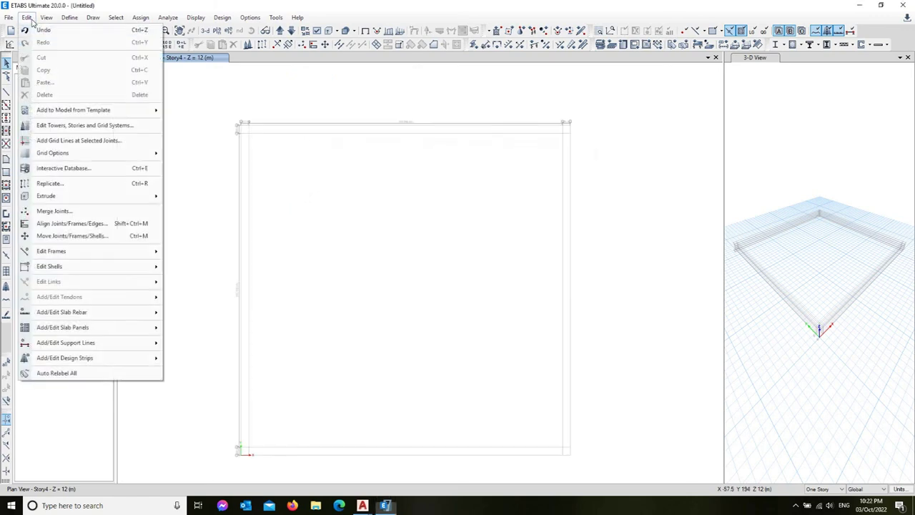
click(79, 128)
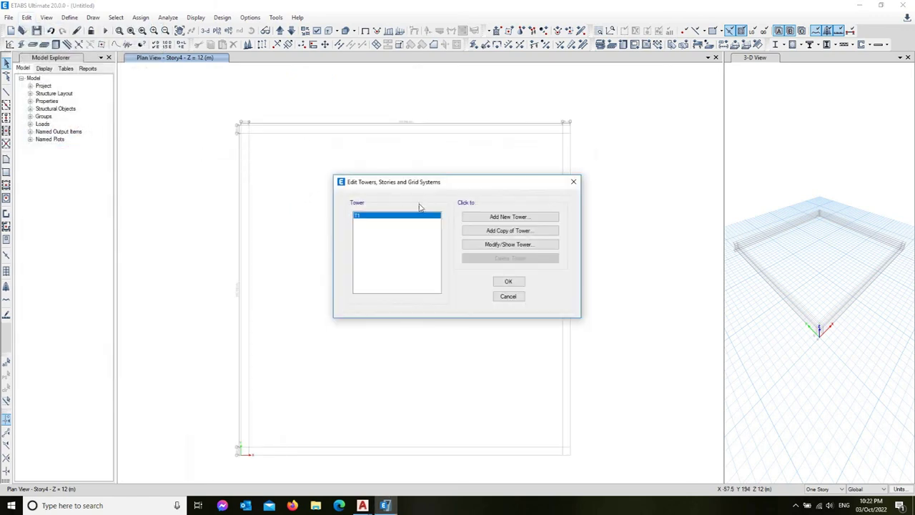
click(515, 244)
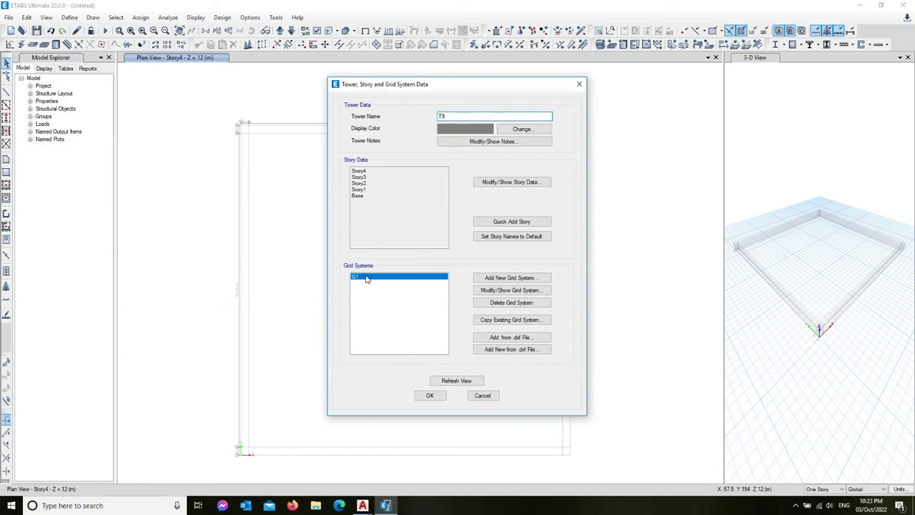
click(514, 290)
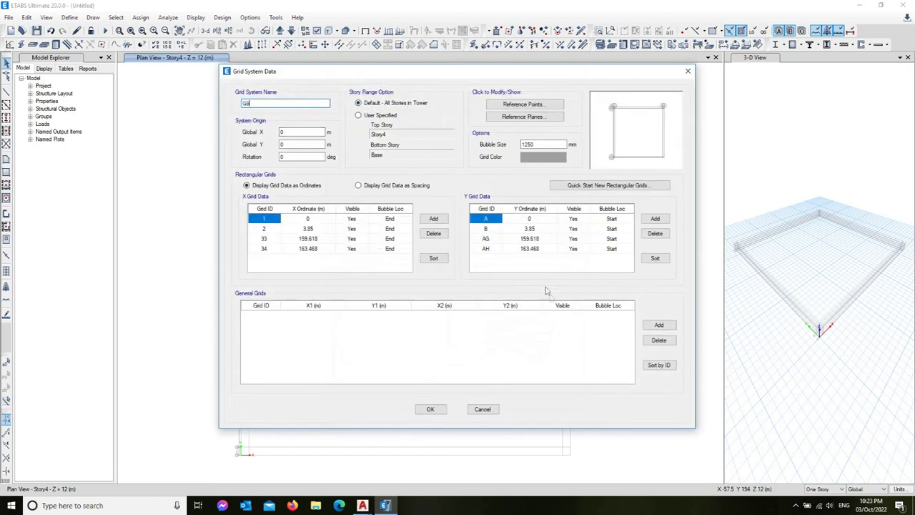
click(431, 409)
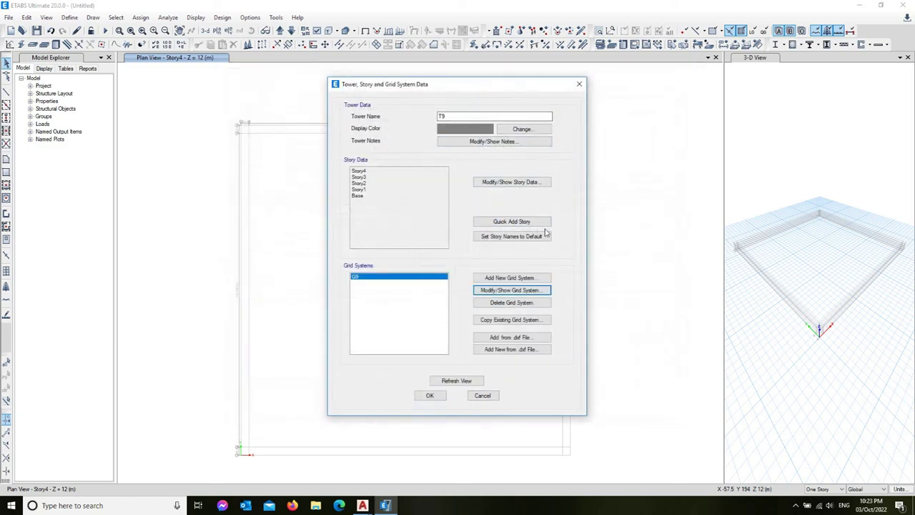
click(443, 395)
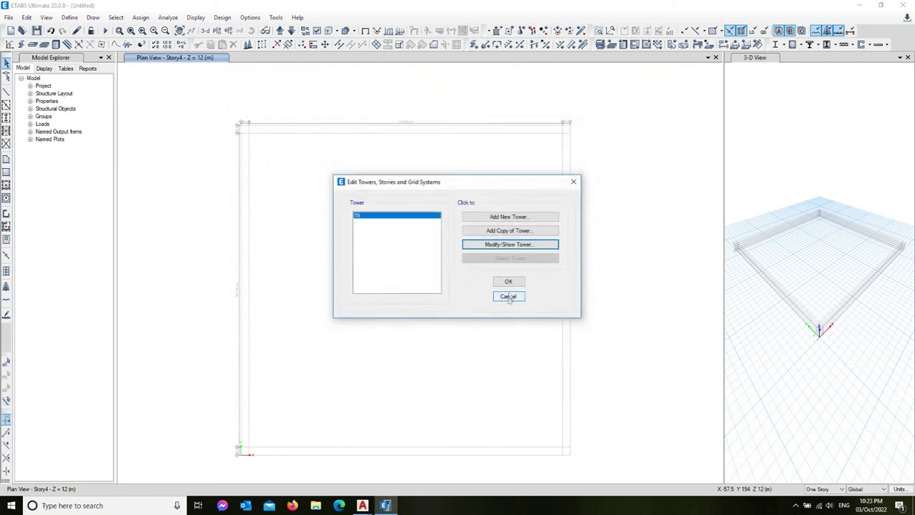